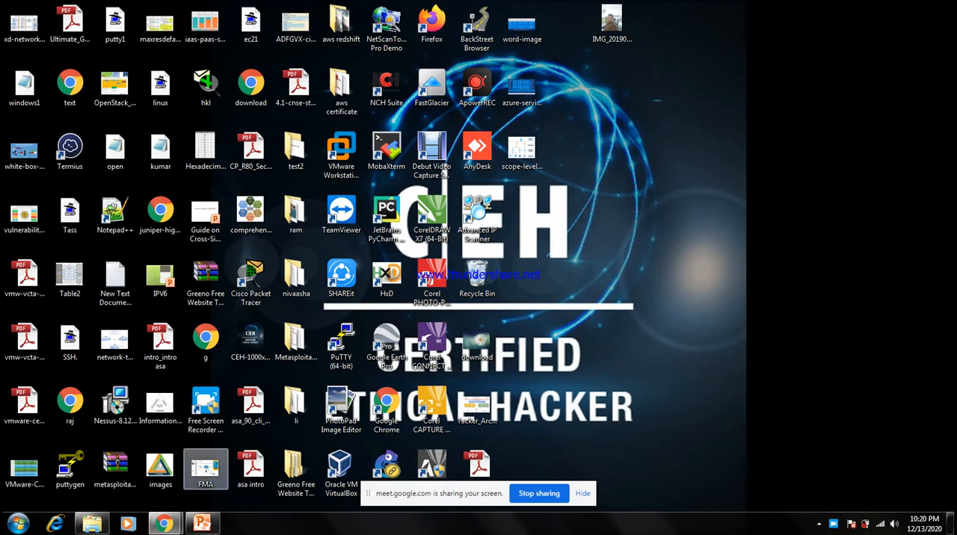
# Switch to the Chrome window and search Google for "aws console" in a new tab.
pyautogui.moveTo(164, 523)
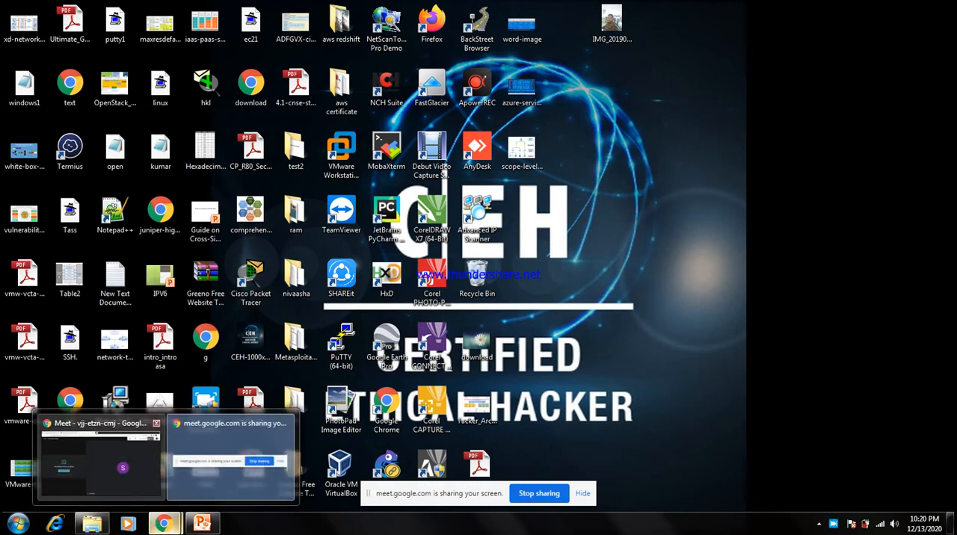
pyautogui.click(101, 459)
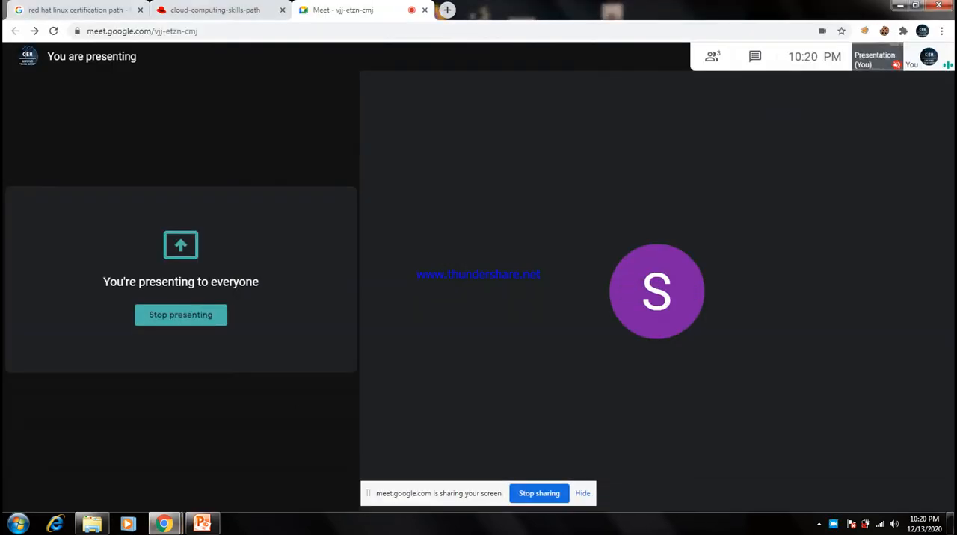
pyautogui.click(447, 9)
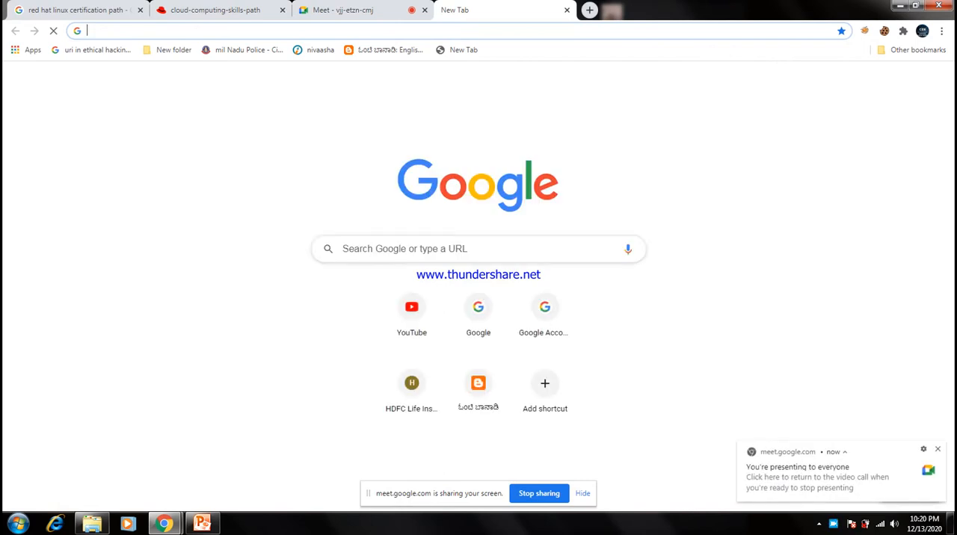
pyautogui.click(404, 249)
pyautogui.write('aws')
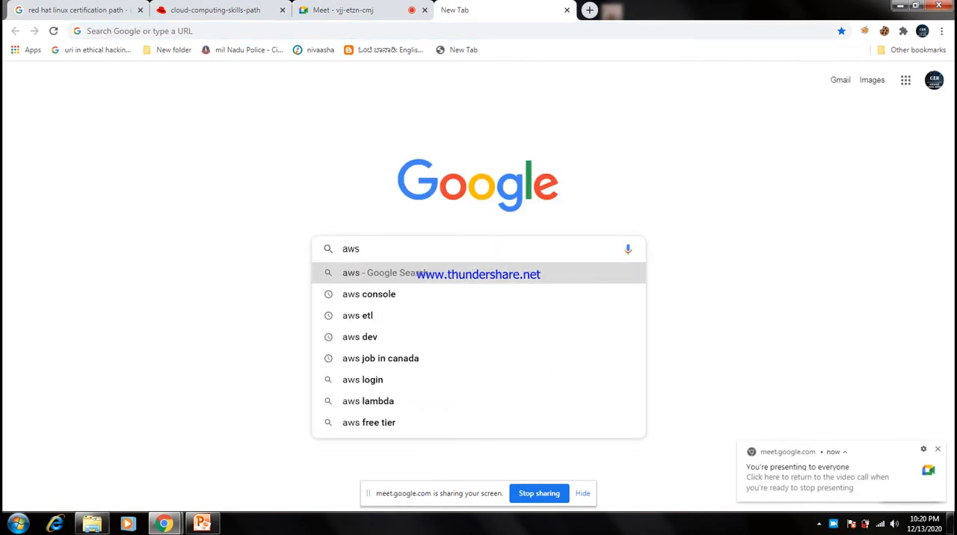
pyautogui.press('Down')
pyautogui.press('Return')
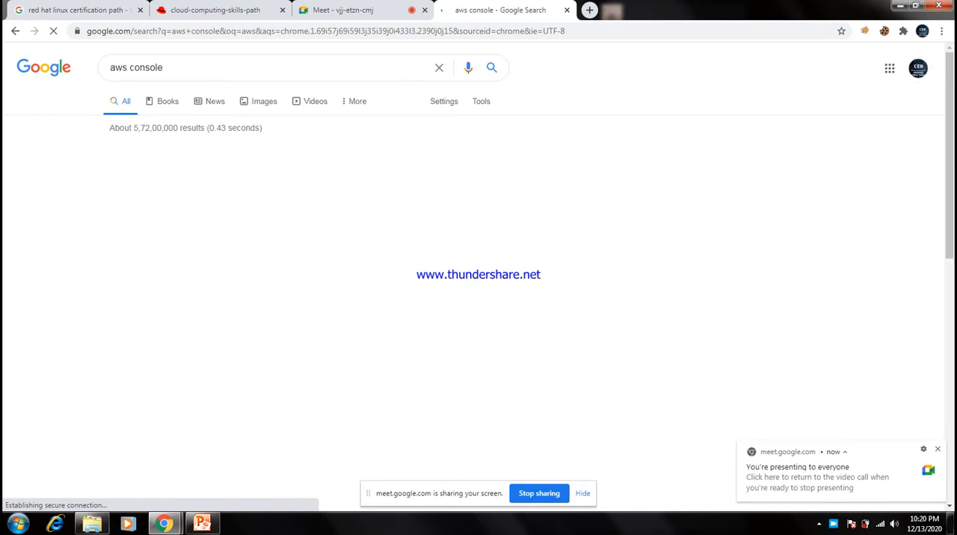
# Open the AWS Management Console page and sign in as root user with the account e-mail and password.
pyautogui.click(223, 260)
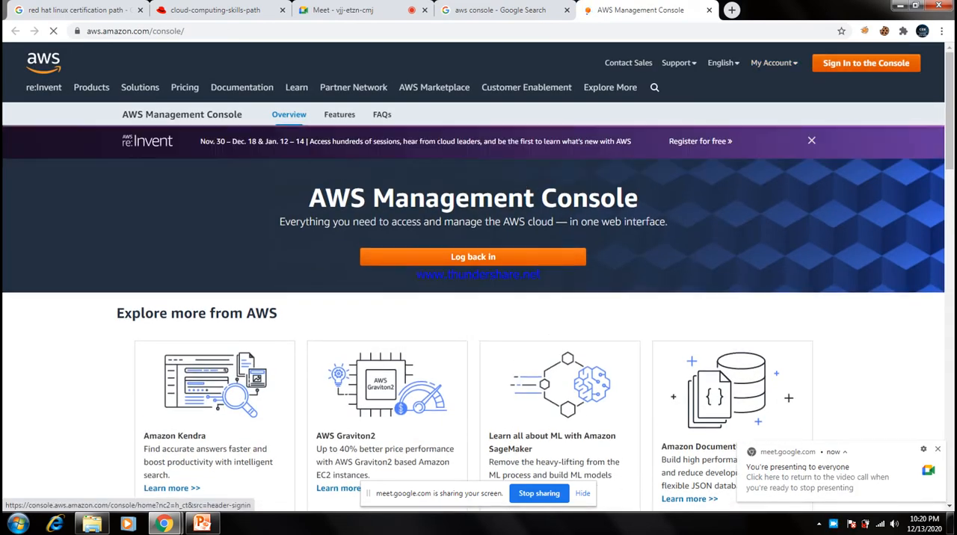
pyautogui.click(865, 64)
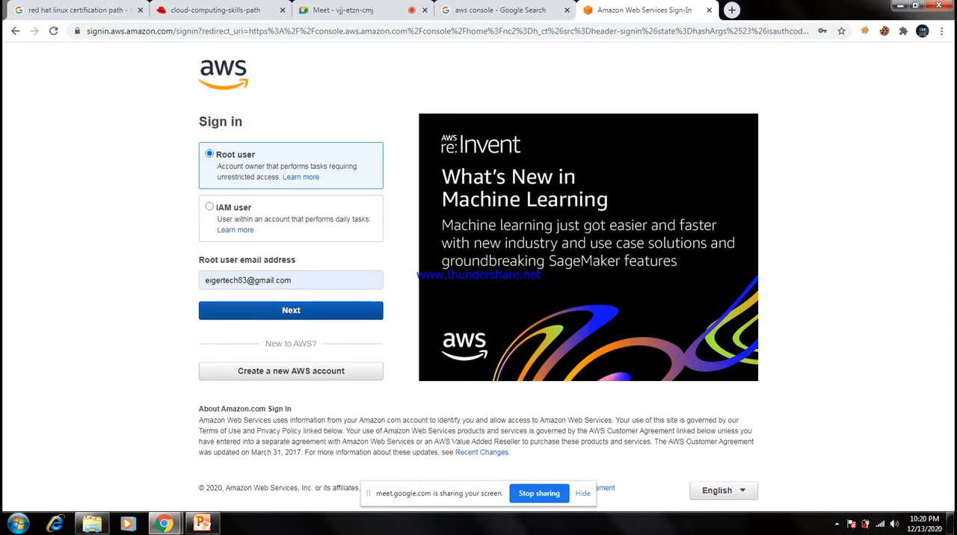
pyautogui.click(290, 311)
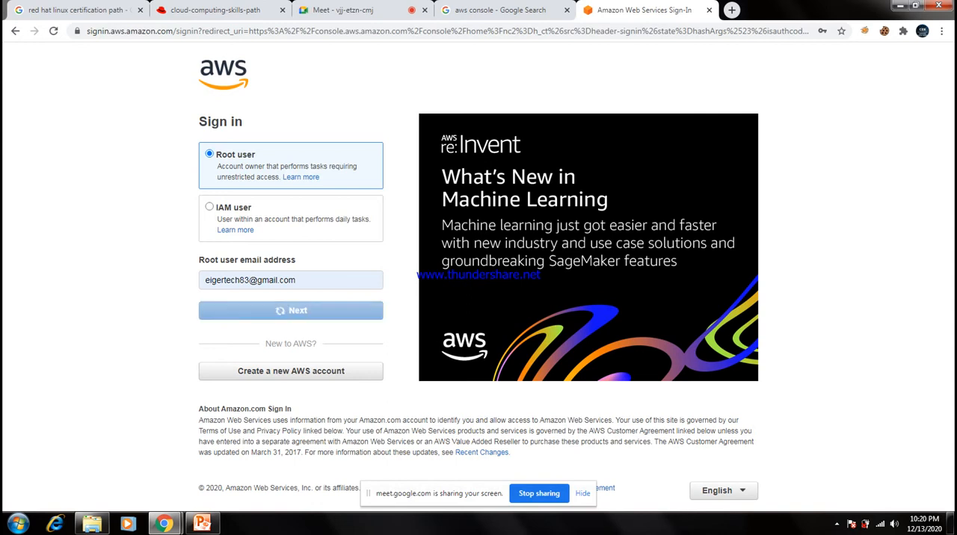
pyautogui.click(291, 193)
pyautogui.press('Return')
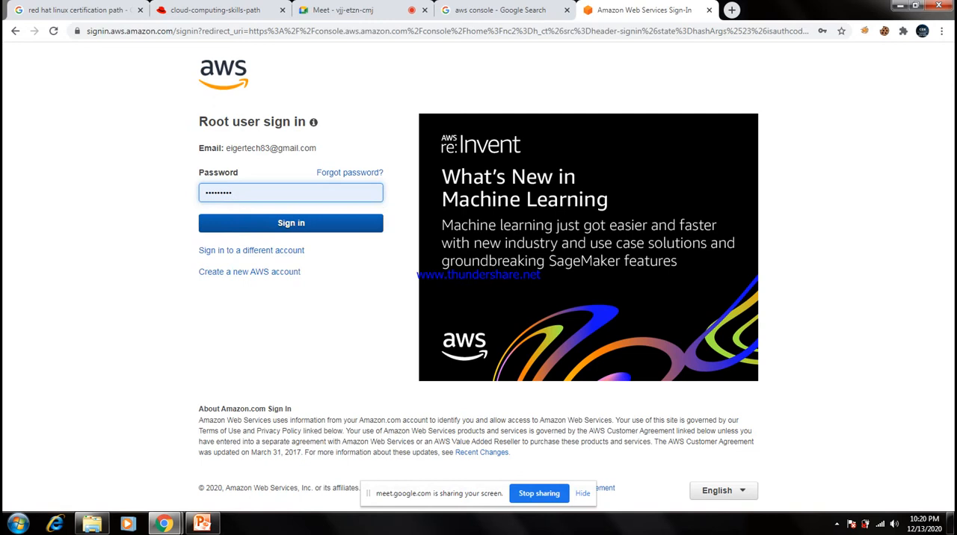
pyautogui.press('Return')
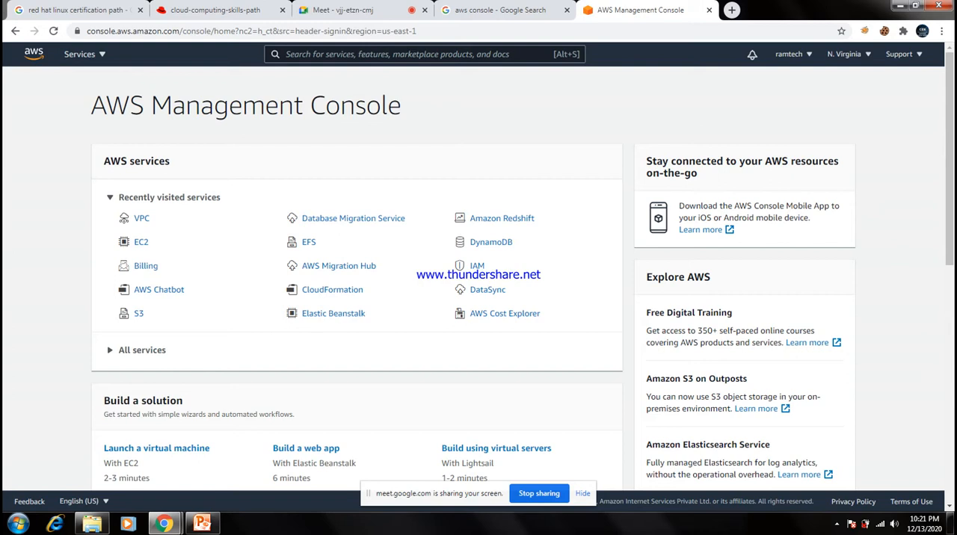
# Open the account's billing dashboard to review the spending overview.
pyautogui.click(793, 55)
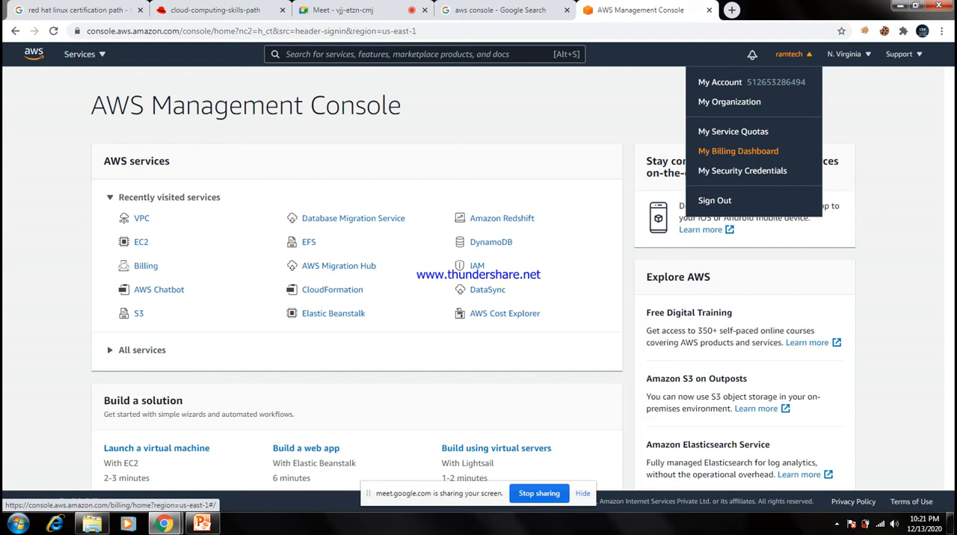
pyautogui.click(738, 151)
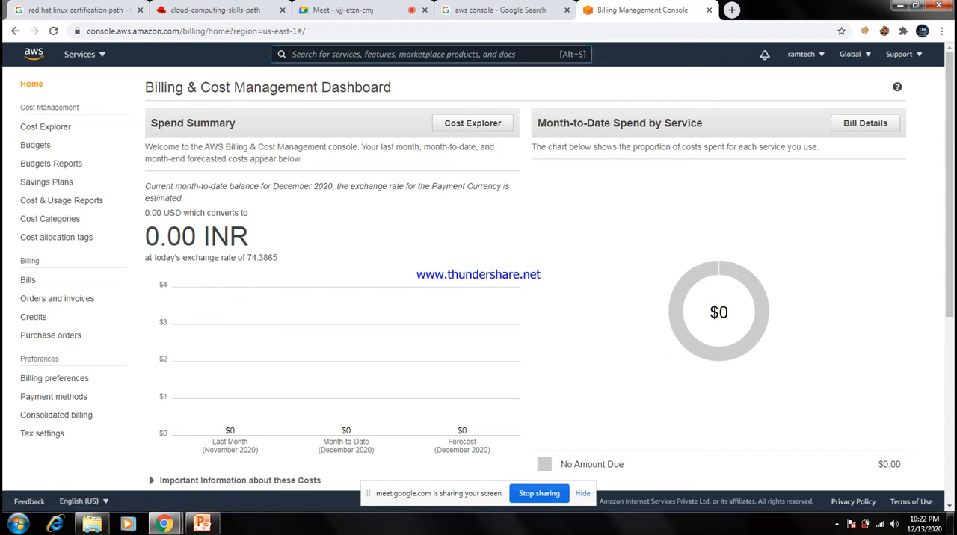
# Open the EC2 service from the Compute category and dismiss the new console welcome banner.
pyautogui.click(84, 54)
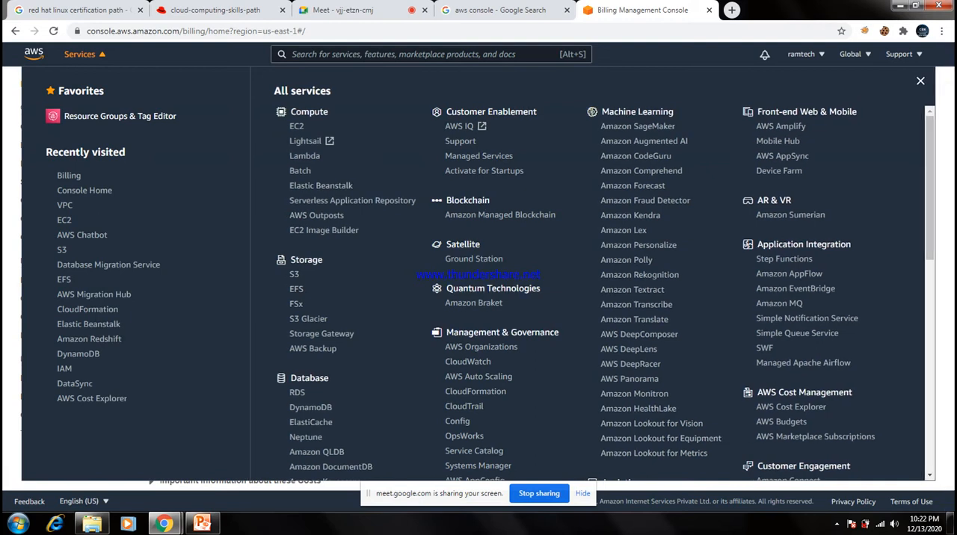
pyautogui.scroll(-10, 606, 292)
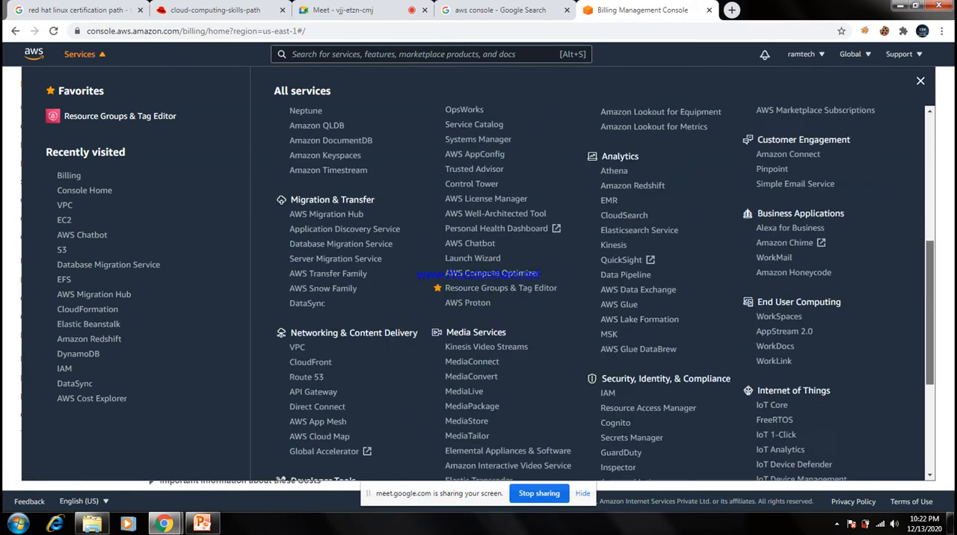
pyautogui.scroll(10, 606, 292)
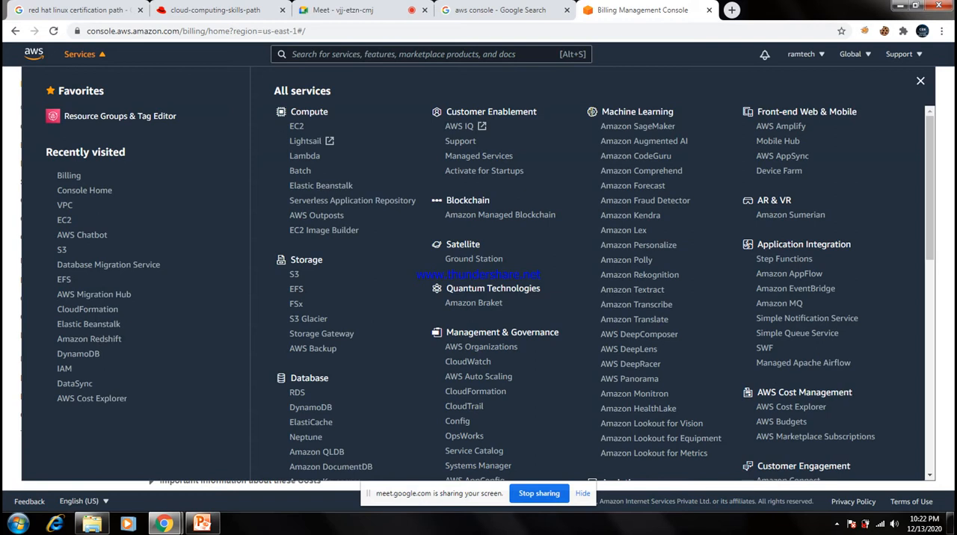
pyautogui.doubleClick(321, 111)
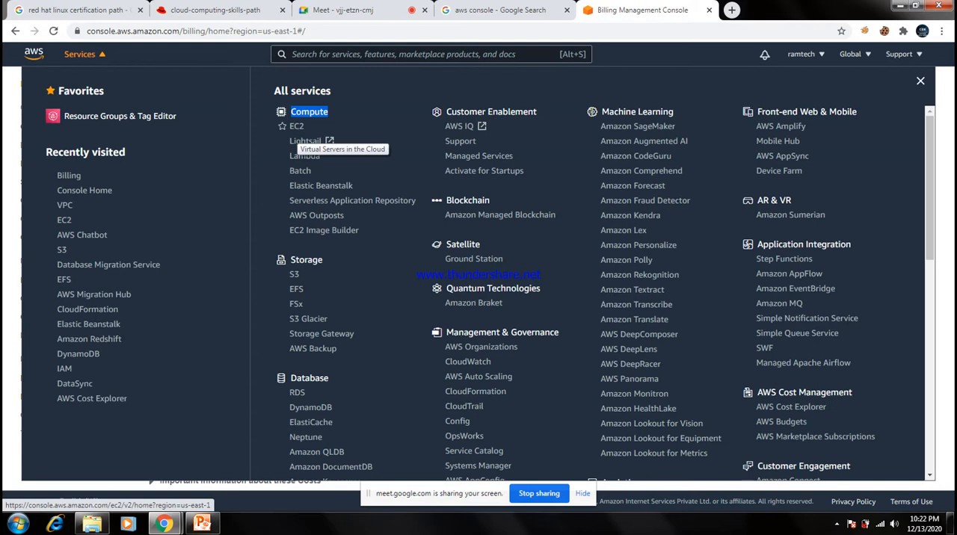
pyautogui.click(297, 127)
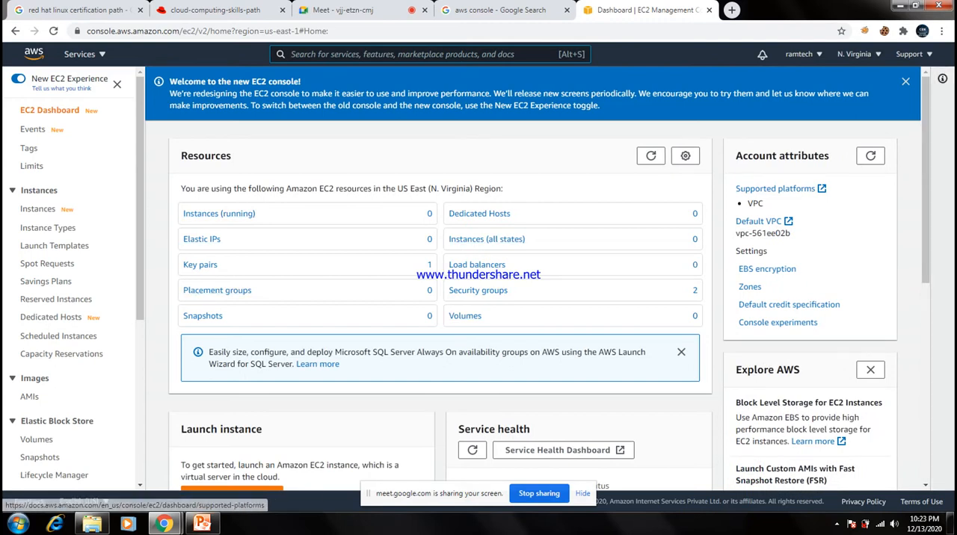
pyautogui.click(905, 82)
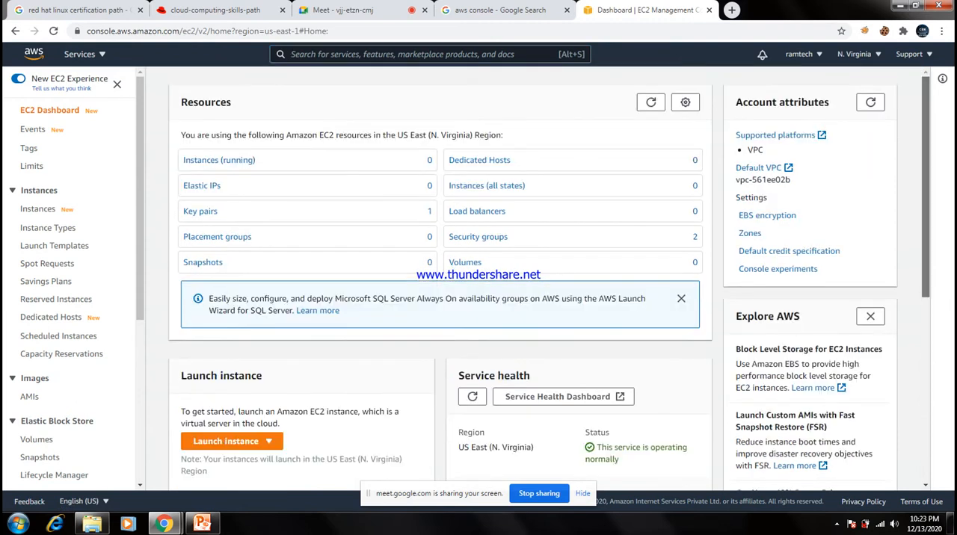
# Switch the console region to Asia Pacific (Mumbai).
pyautogui.scroll(-4, 549, 281)
pyautogui.scroll(4, 548, 281)
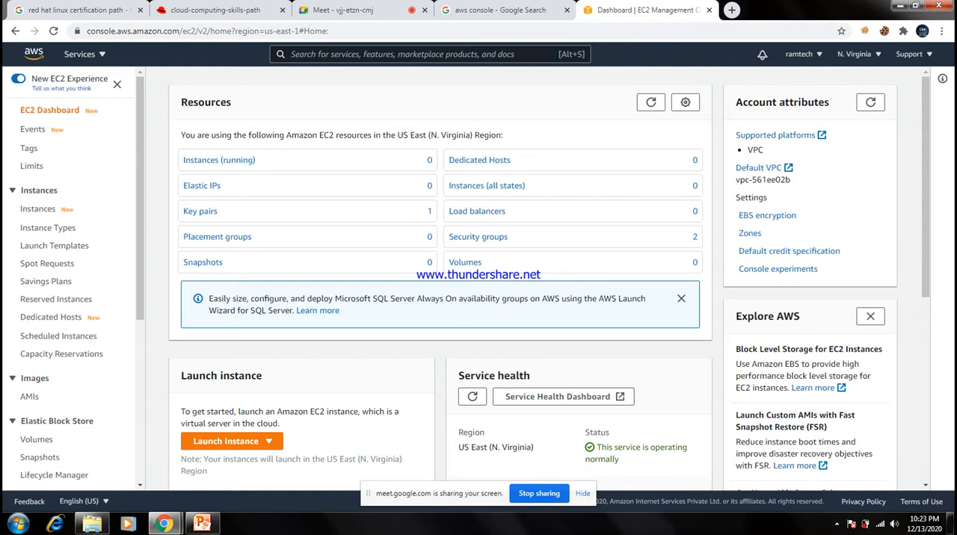
pyautogui.click(859, 54)
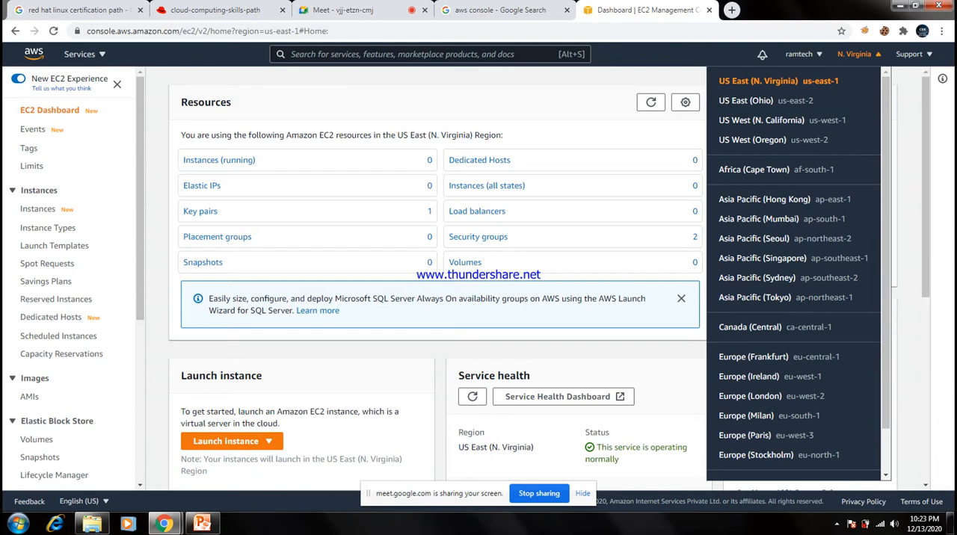
pyautogui.click(758, 219)
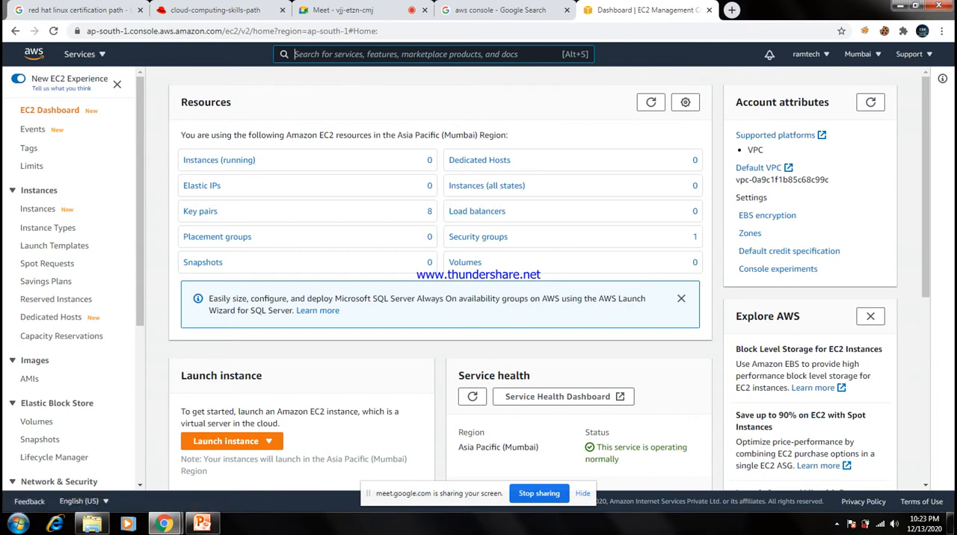
pyautogui.click(862, 54)
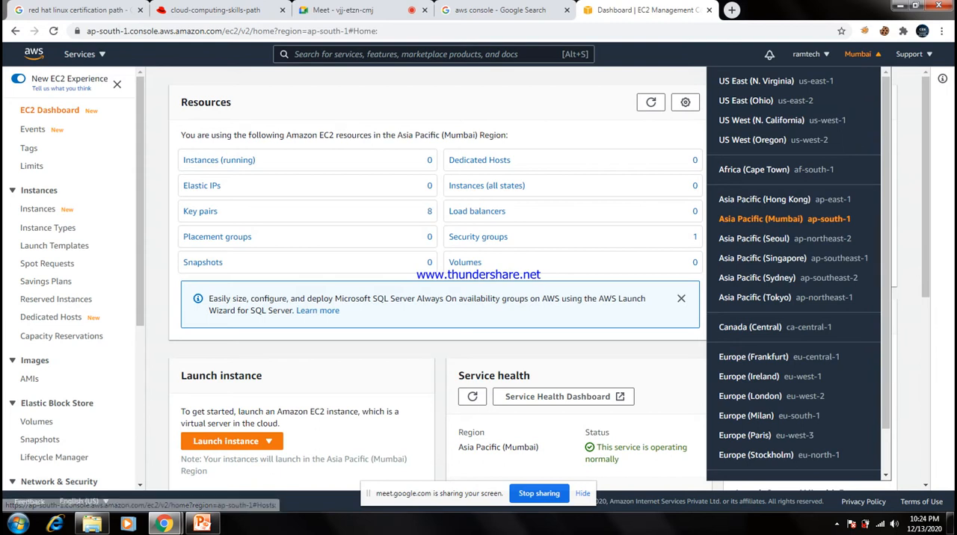
pyautogui.press('Escape')
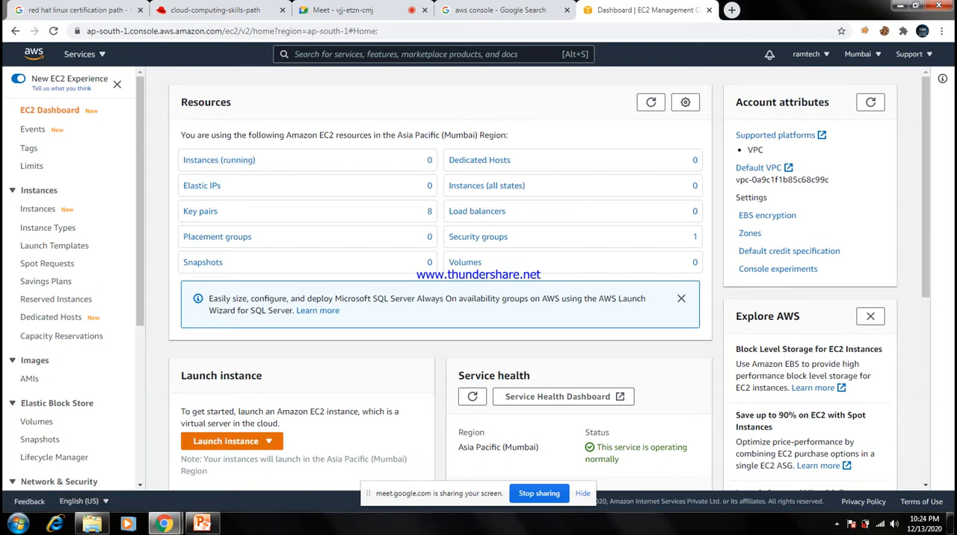
# View the account's own AMIs in the launch instance wizard and return to the EC2 dashboard.
pyautogui.click(232, 441)
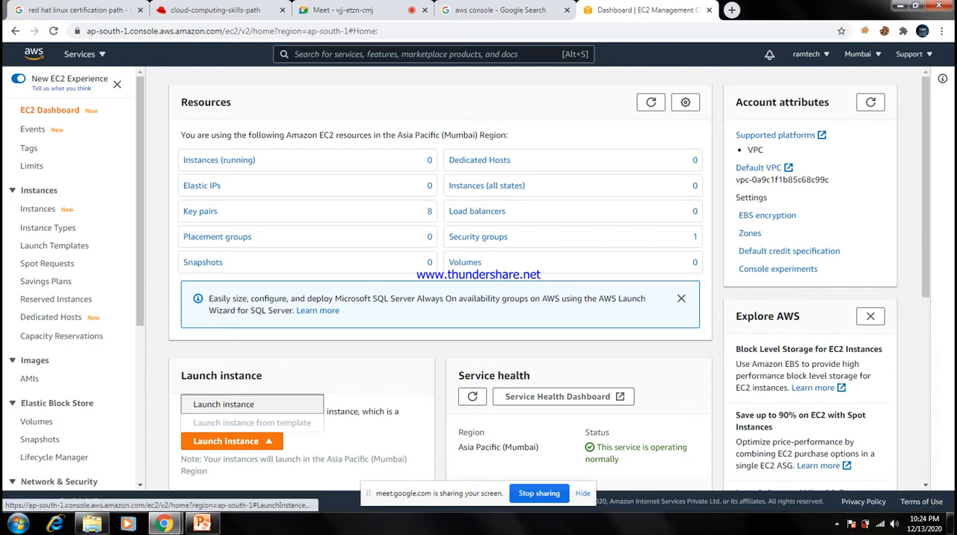
pyautogui.click(224, 405)
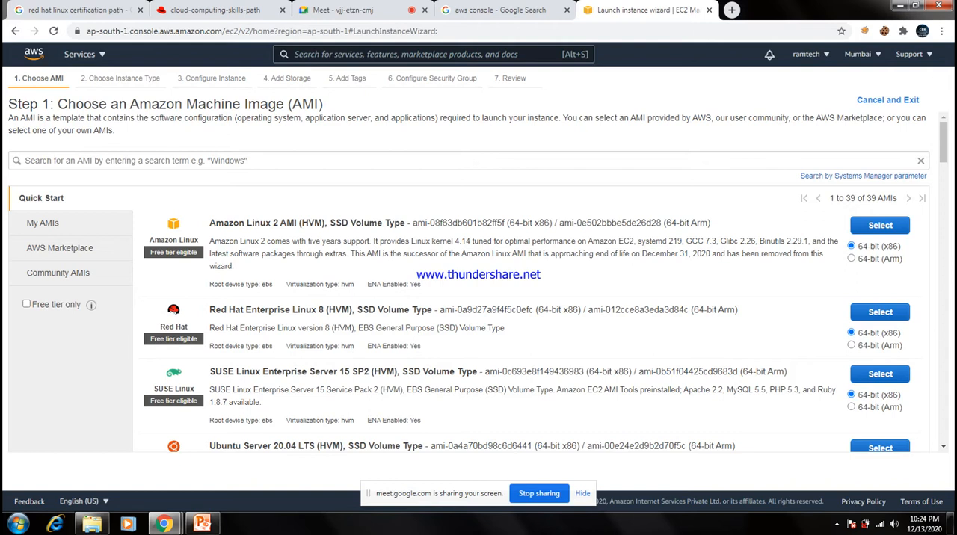
pyautogui.moveTo(292, 105); pyautogui.dragTo(323, 105)
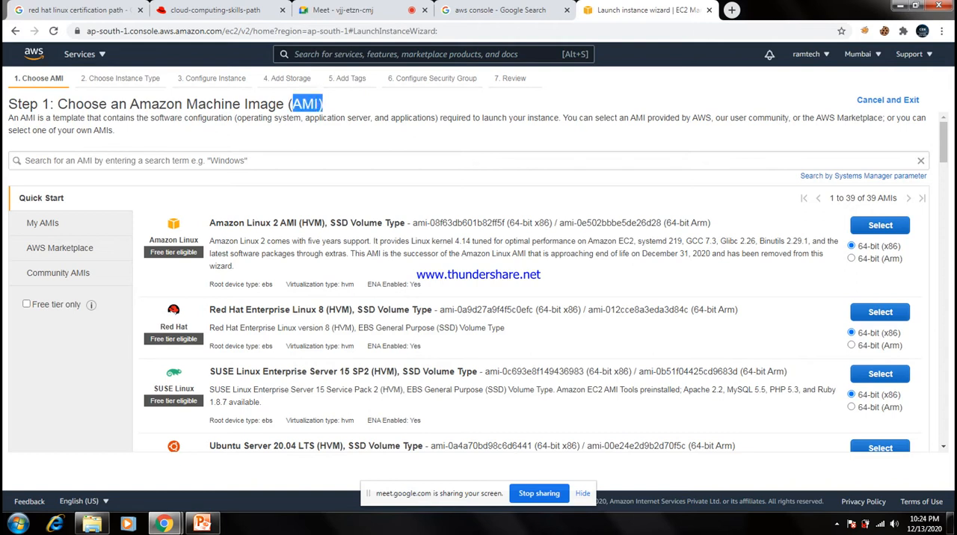
pyautogui.moveTo(128, 104); pyautogui.dragTo(277, 105)
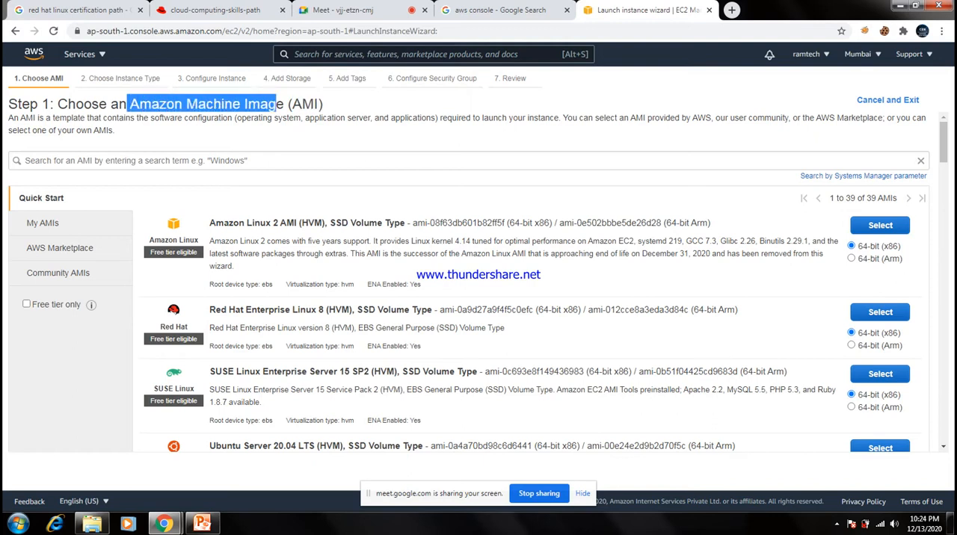
pyautogui.doubleClick(871, 100)
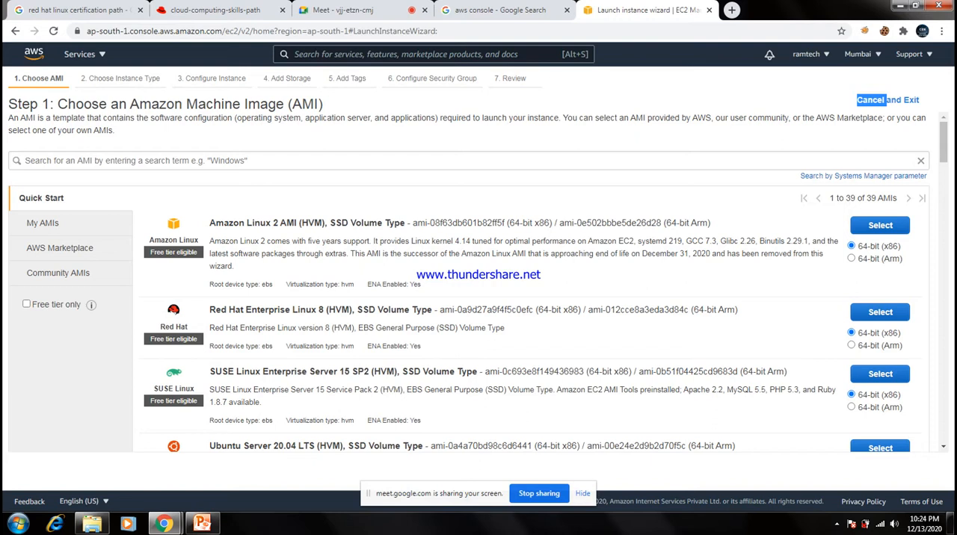
pyautogui.moveTo(60, 223); pyautogui.dragTo(43, 223)
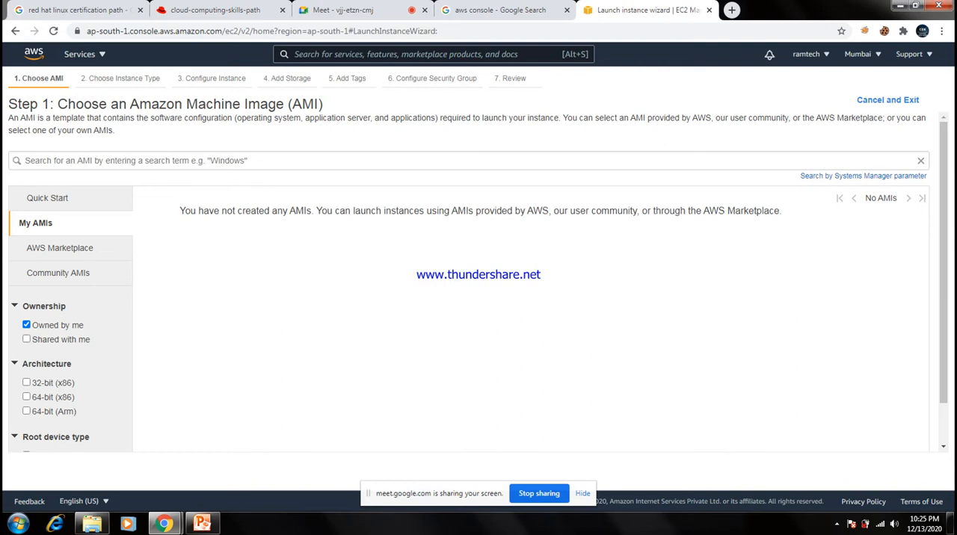
pyautogui.click(15, 31)
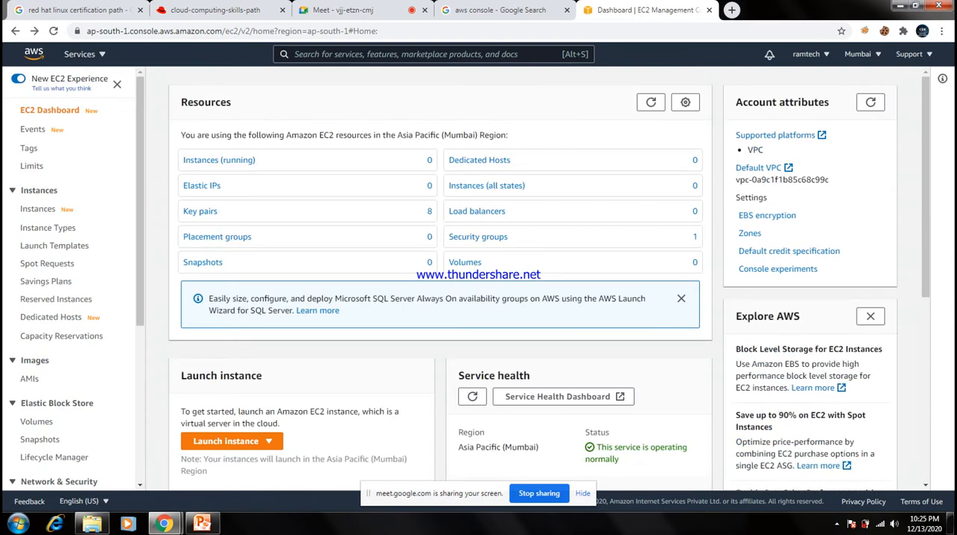
# Start the launch instance wizard again and browse the AWS Marketplace software offerings for AMIs.
pyautogui.click(232, 440)
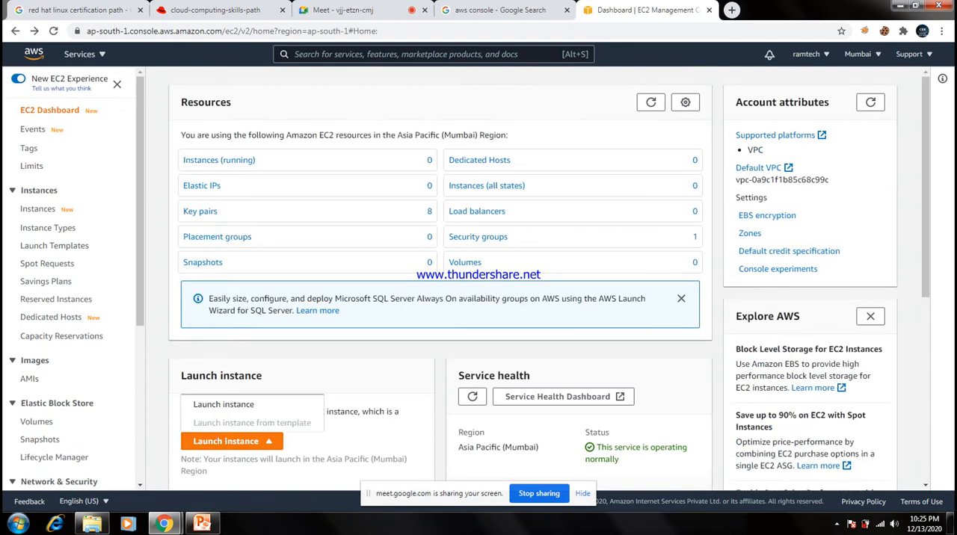
pyautogui.click(223, 403)
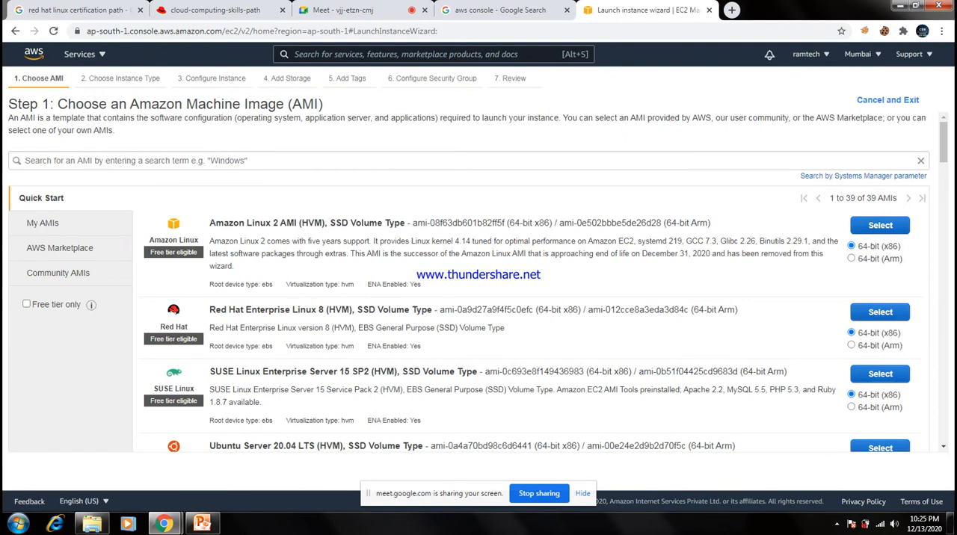
pyautogui.click(59, 248)
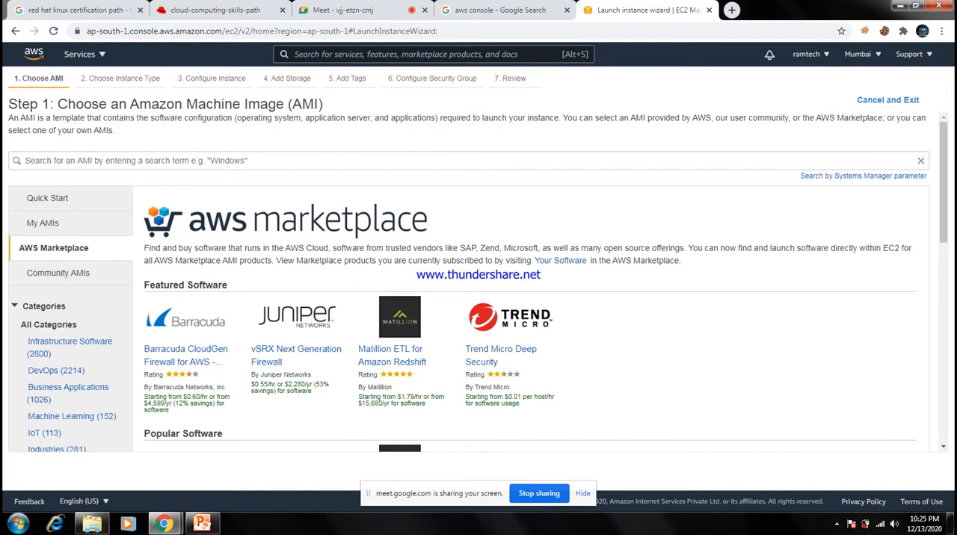
pyautogui.scroll(-4, 478, 284)
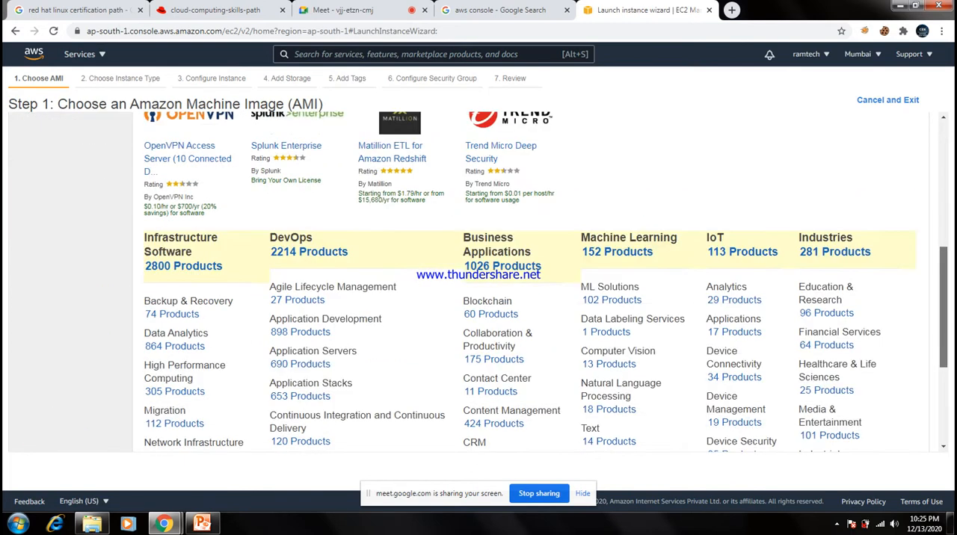
pyautogui.scroll(4, 479, 284)
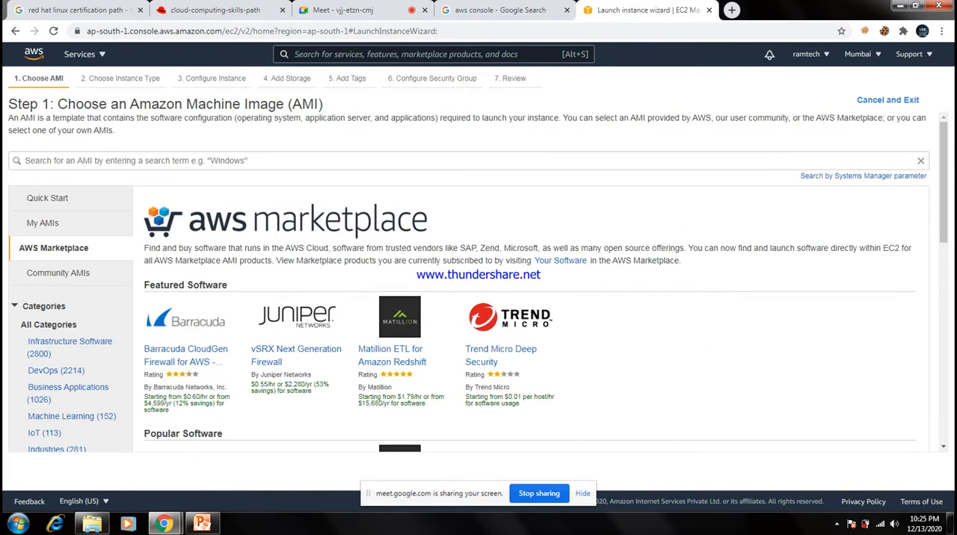
# Search the AWS Marketplace AMIs for openvpn and clear the search term after viewing the products.
pyautogui.click(478, 160)
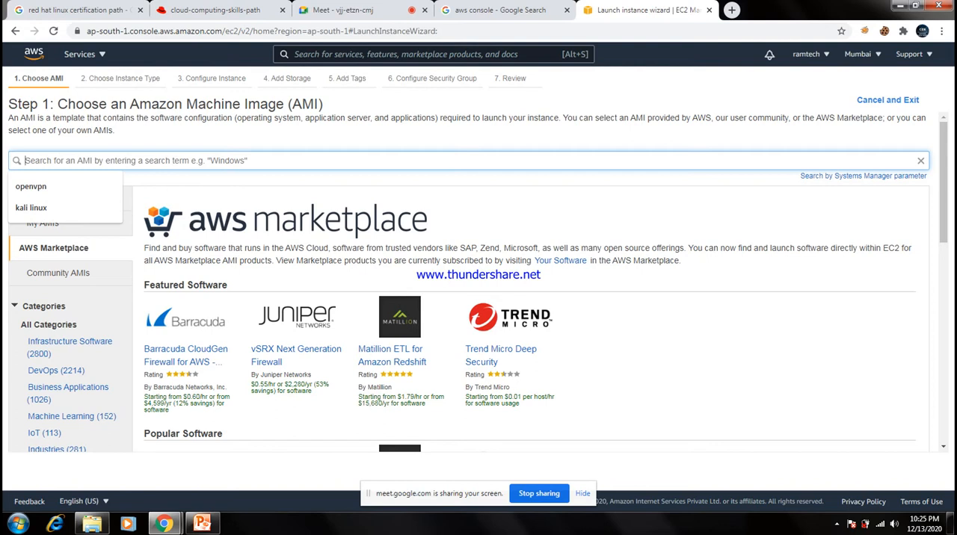
pyautogui.press('Down')
pyautogui.press('Down')
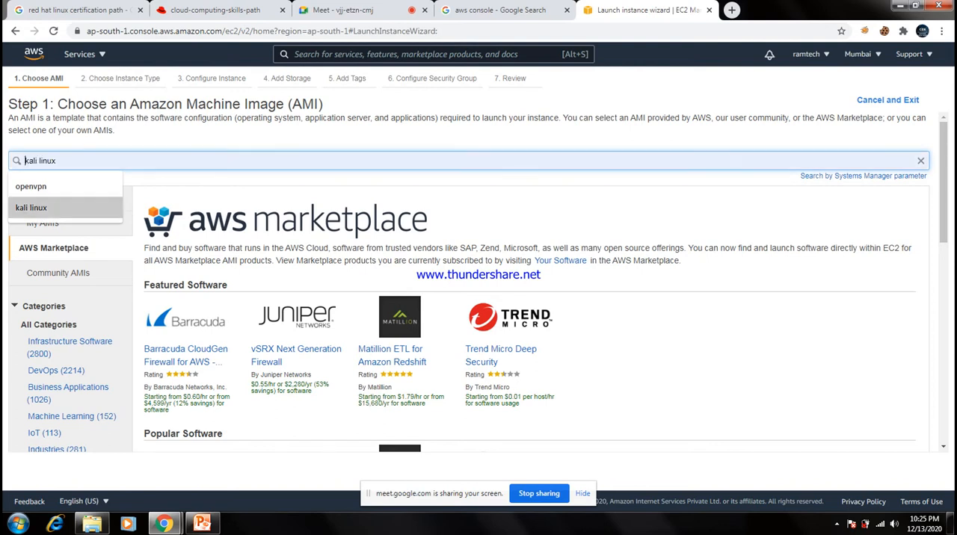
pyautogui.press('Up')
pyautogui.press('Return')
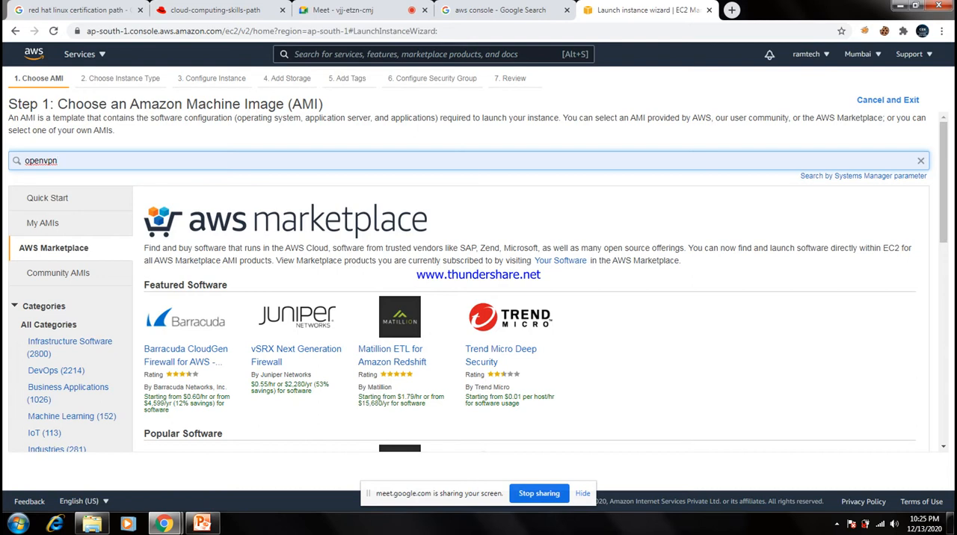
pyautogui.press('Return')
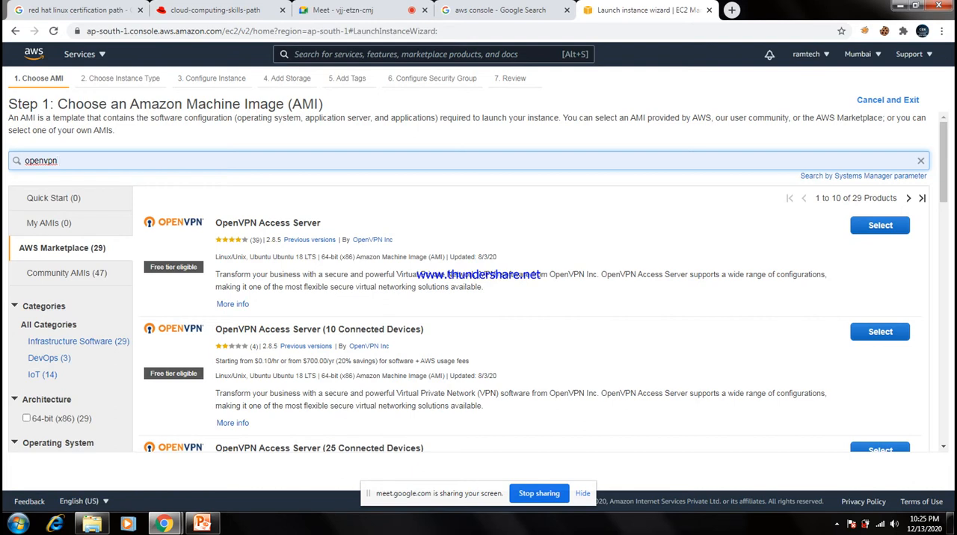
pyautogui.press('BackSpace')
pyautogui.press('BackSpace')
pyautogui.press('BackSpace')
pyautogui.press('BackSpace')
pyautogui.press('BackSpace')
pyautogui.press('BackSpace')
pyautogui.press('BackSpace')
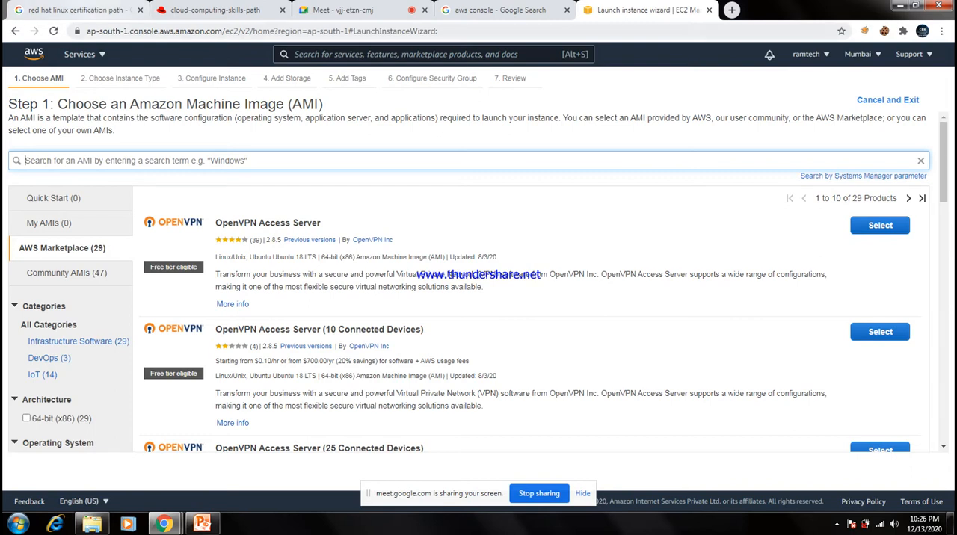
# Return to the EC2 dashboard, restart the launch instance wizard and limit the Quick Start AMIs to free tier only.
pyautogui.click(15, 30)
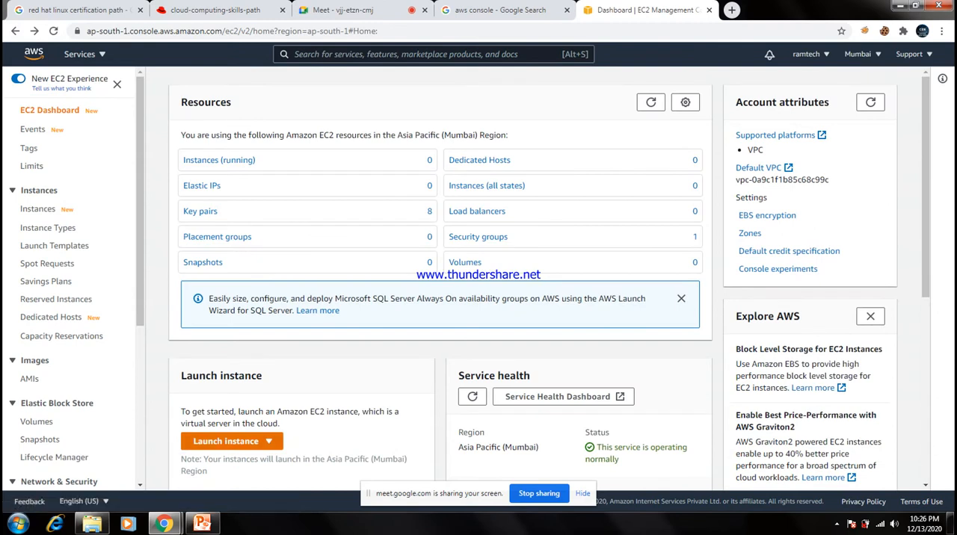
pyautogui.click(269, 441)
pyautogui.click(224, 403)
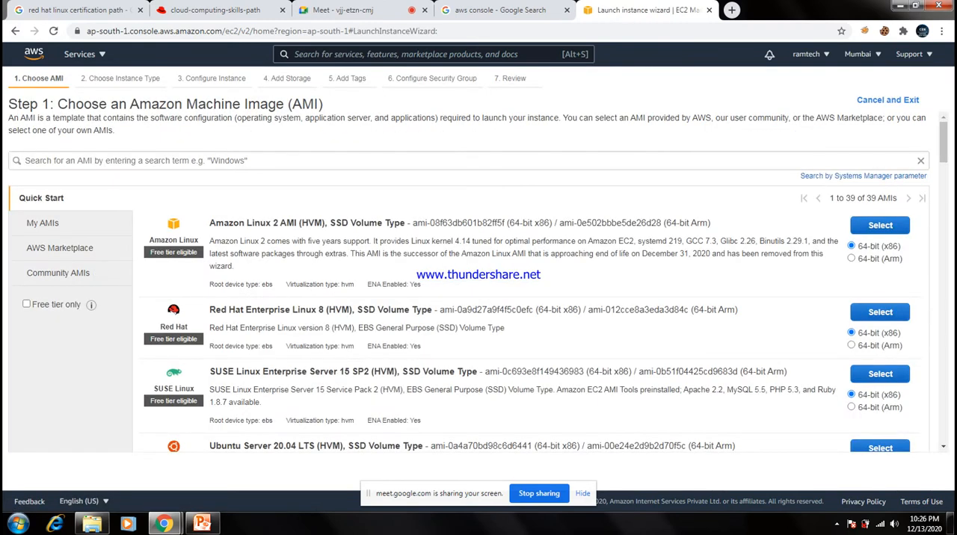
pyautogui.click(27, 304)
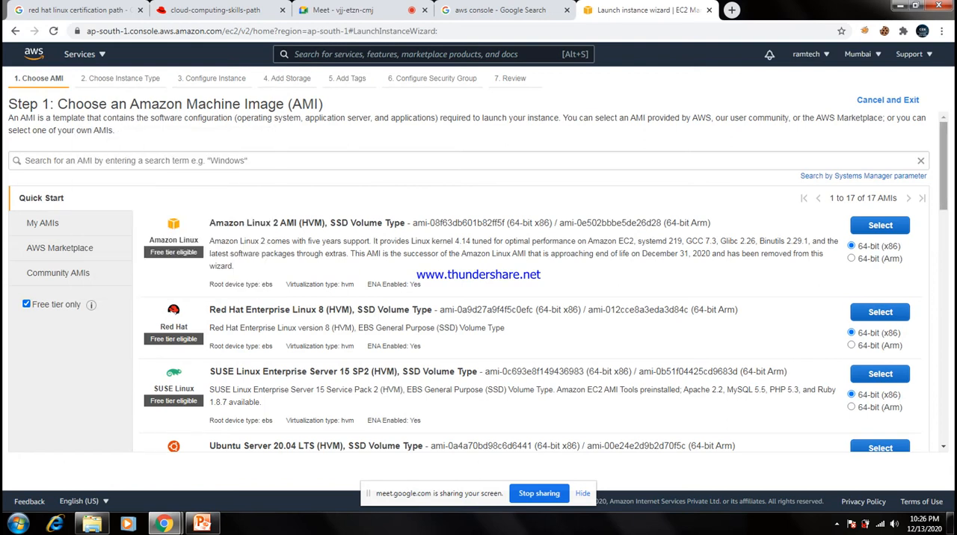
# Look through the free tier AMIs and select the 64-bit (x86) Amazon Linux 2 AMI (HVM), SSD Volume Type.
pyautogui.scroll(-5, 478, 284)
pyautogui.scroll(-8, 478, 284)
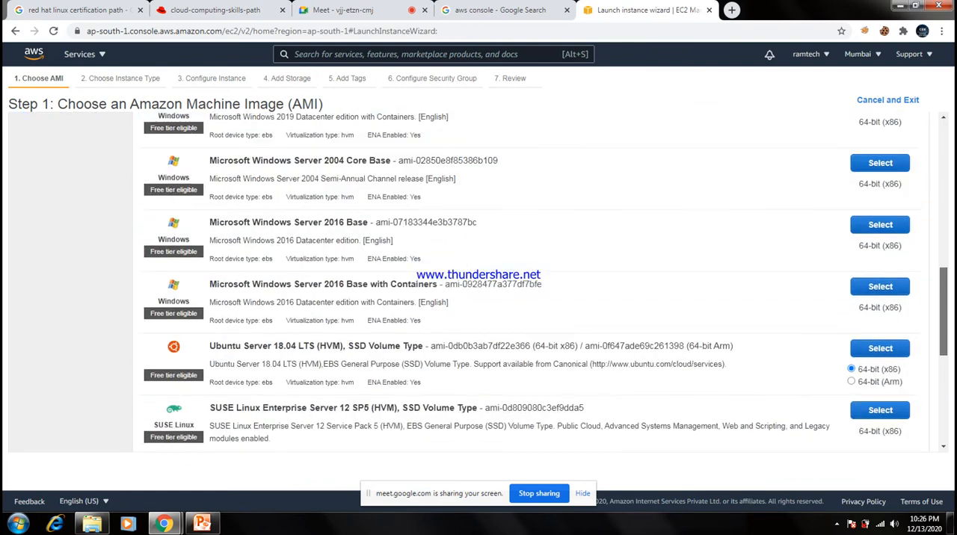
pyautogui.scroll(15, 478, 282)
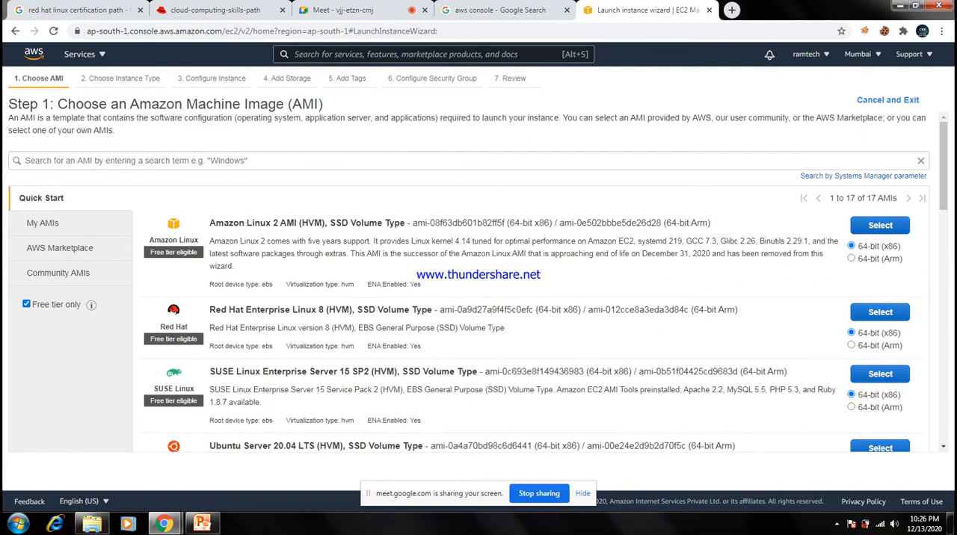
pyautogui.scroll(-4, 479, 282)
pyautogui.scroll(-1, 478, 281)
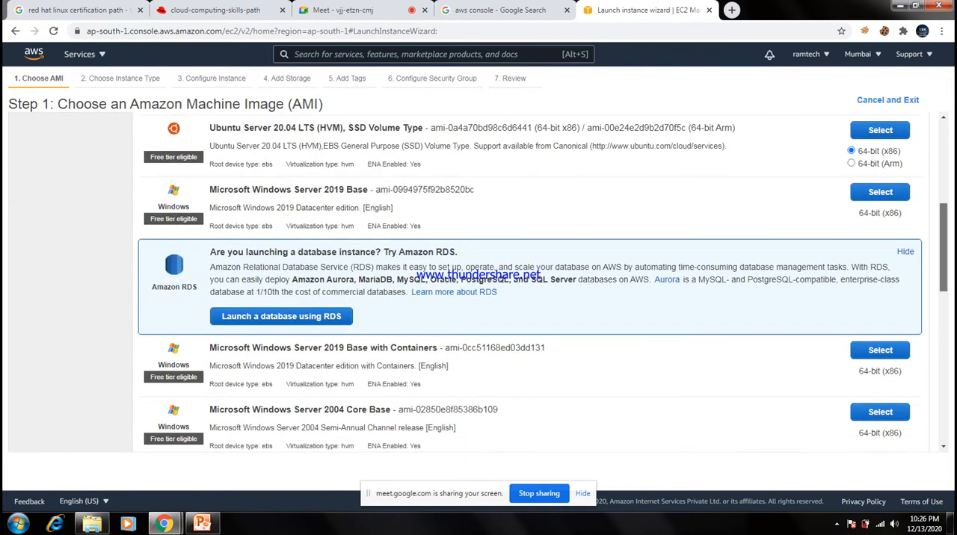
pyautogui.scroll(-7, 479, 282)
pyautogui.scroll(9, 478, 282)
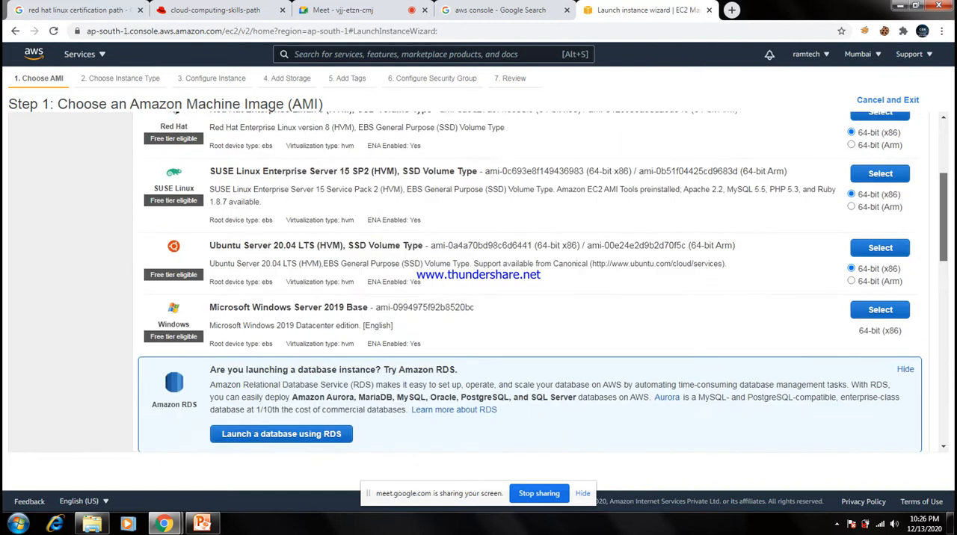
pyautogui.scroll(4, 478, 281)
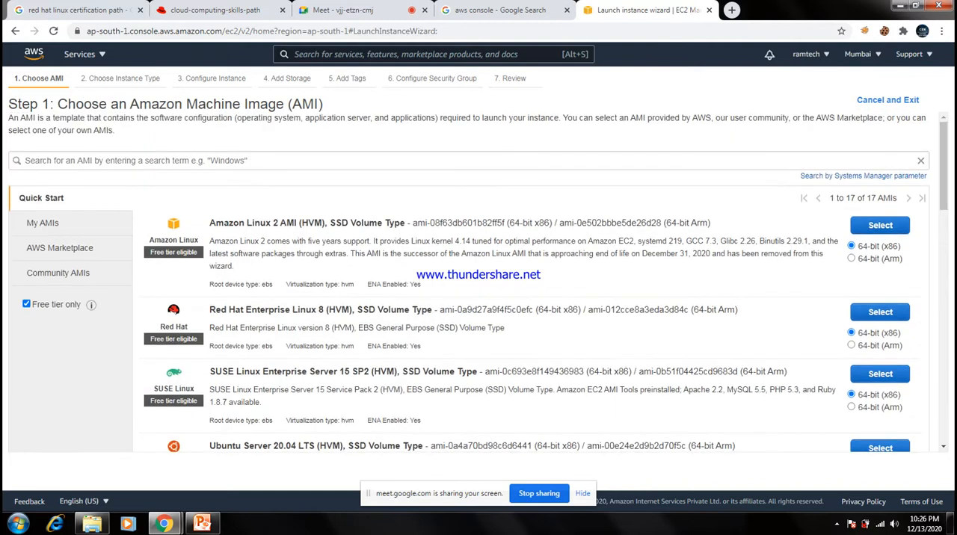
pyautogui.click(880, 225)
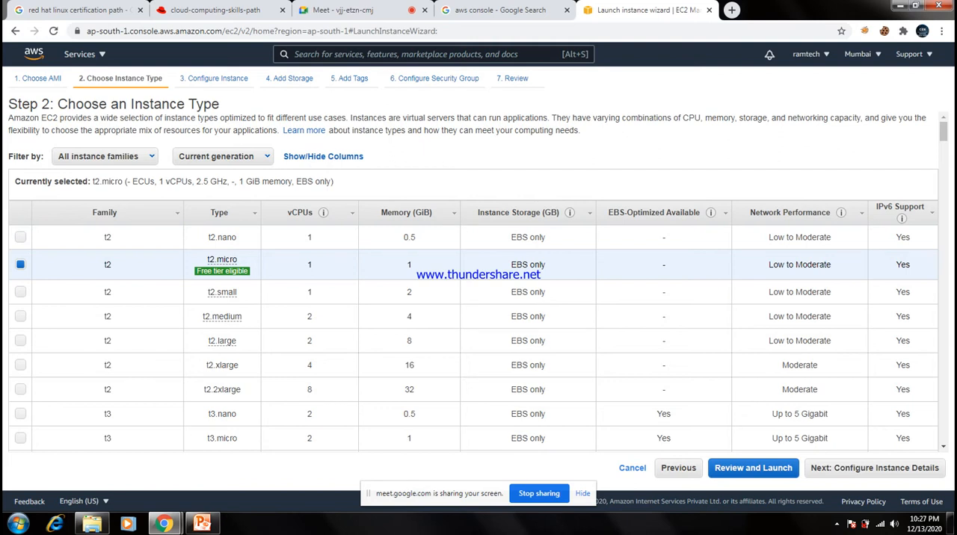
# Review the available instance types, keep the free tier eligible t2.micro and continue to the instance details.
pyautogui.moveTo(127, 104); pyautogui.dragTo(219, 104)
pyautogui.click(222, 106)
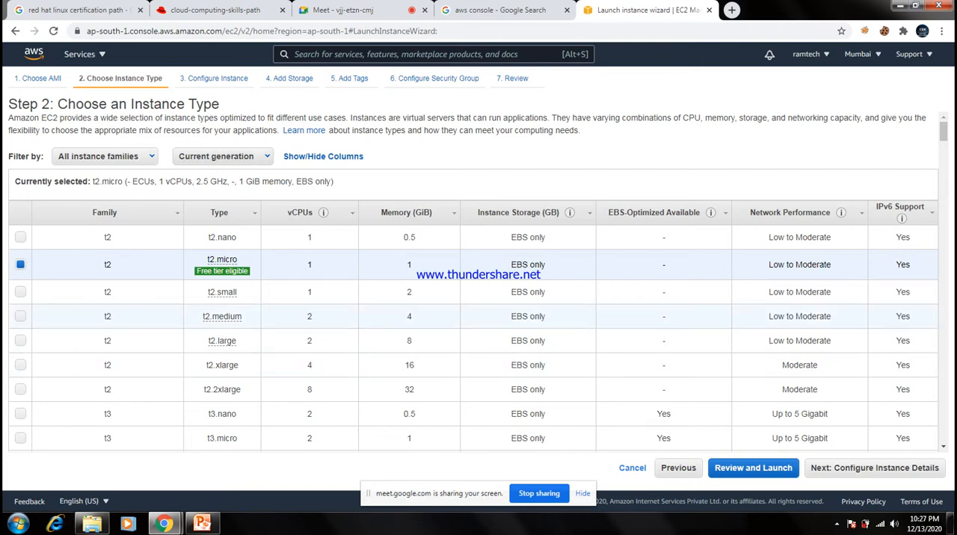
pyautogui.moveTo(222, 260)
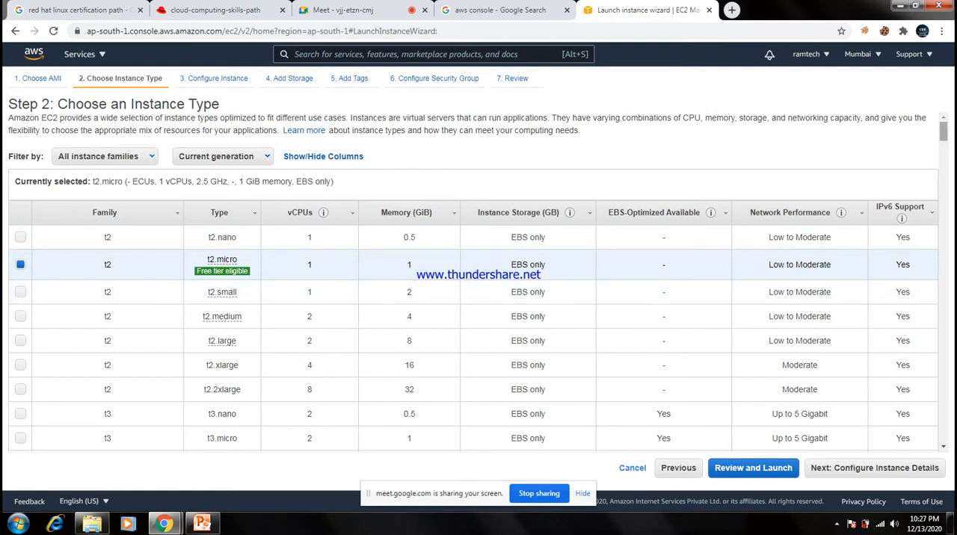
pyautogui.scroll(-3, 473, 281)
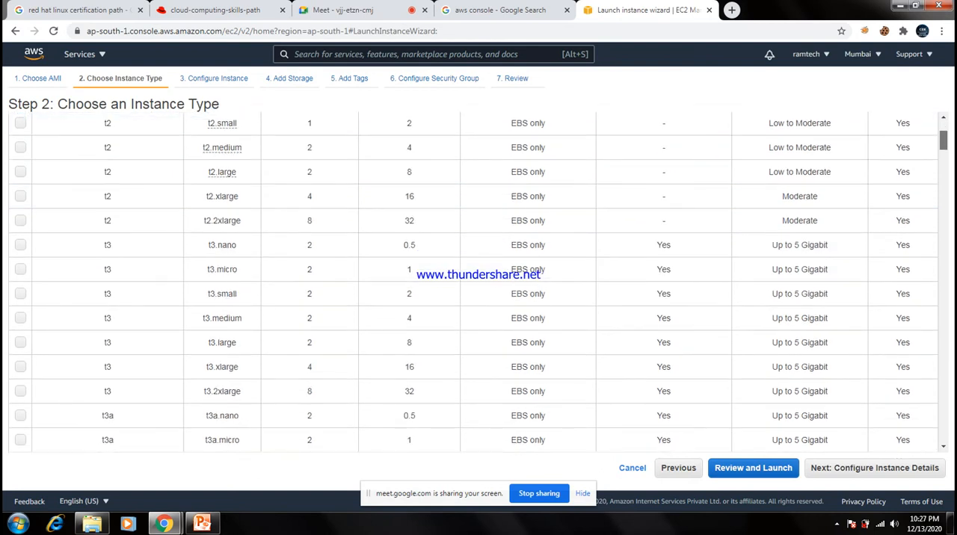
pyautogui.scroll(-5, 473, 281)
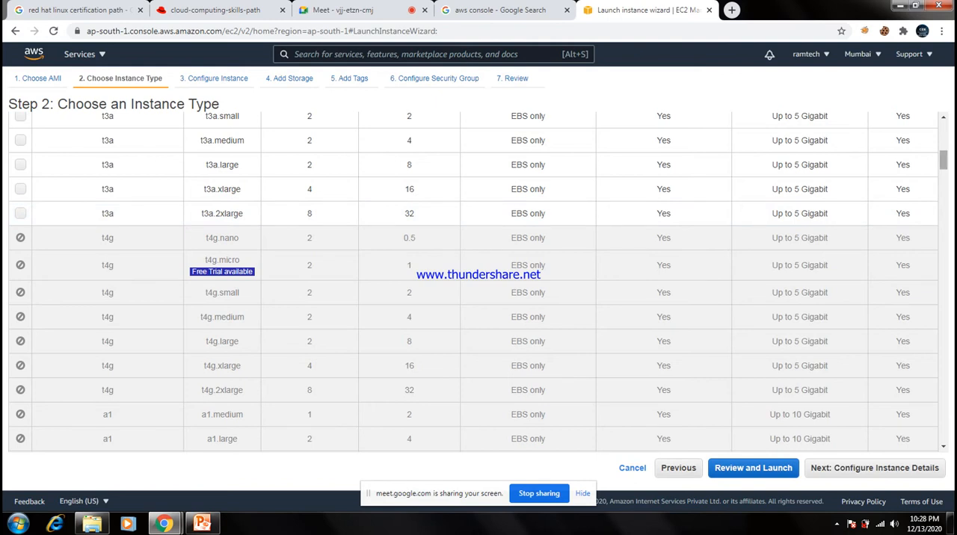
pyautogui.scroll(4, 478, 281)
pyautogui.scroll(5, 479, 281)
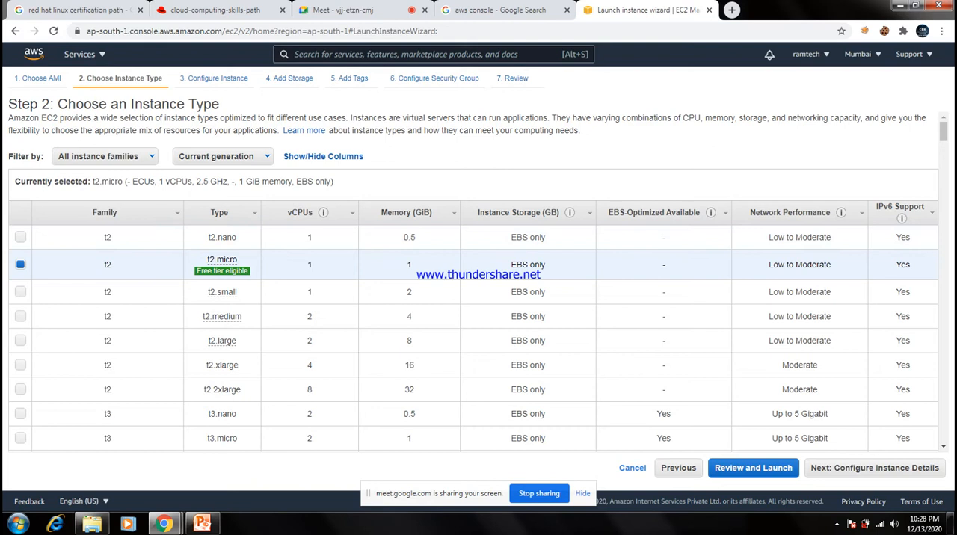
pyautogui.moveTo(222, 291)
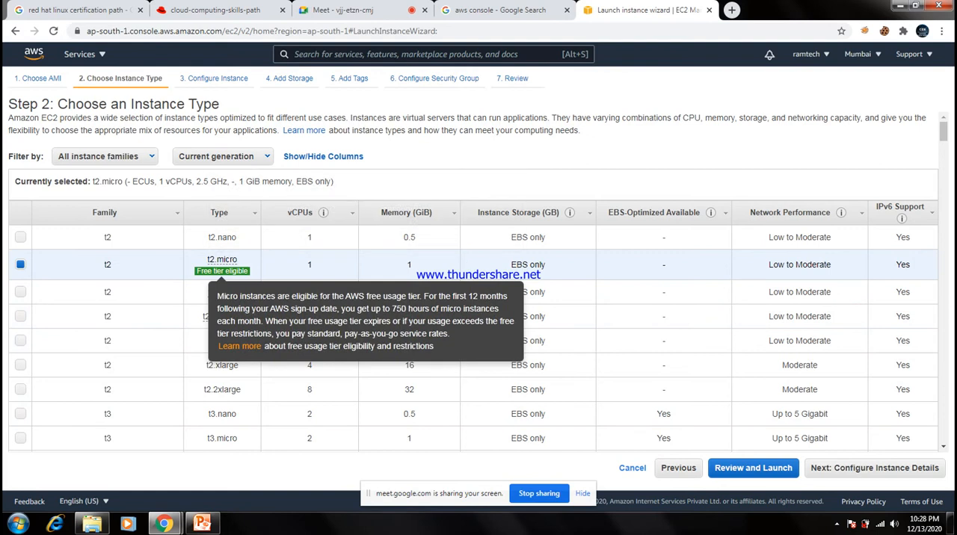
pyautogui.click(875, 468)
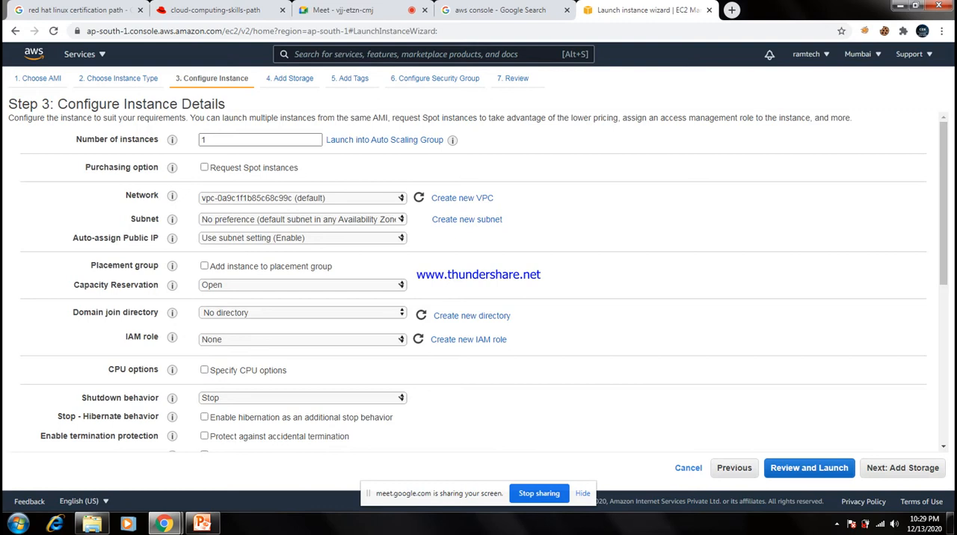
# Keep the default VPC as network, choose the default subnet in ap-south-1a and set Auto-assign Public IP to Enable.
pyautogui.click(302, 198)
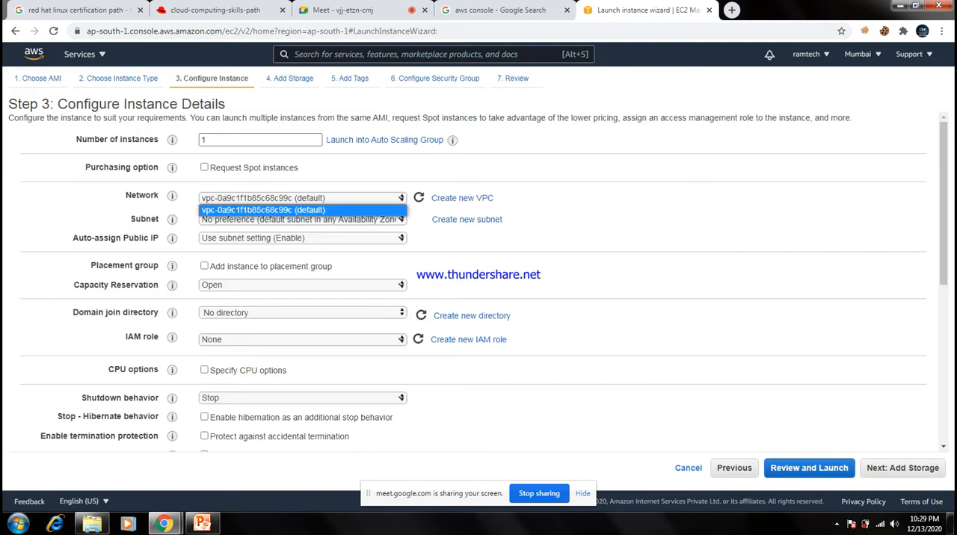
pyautogui.click(302, 210)
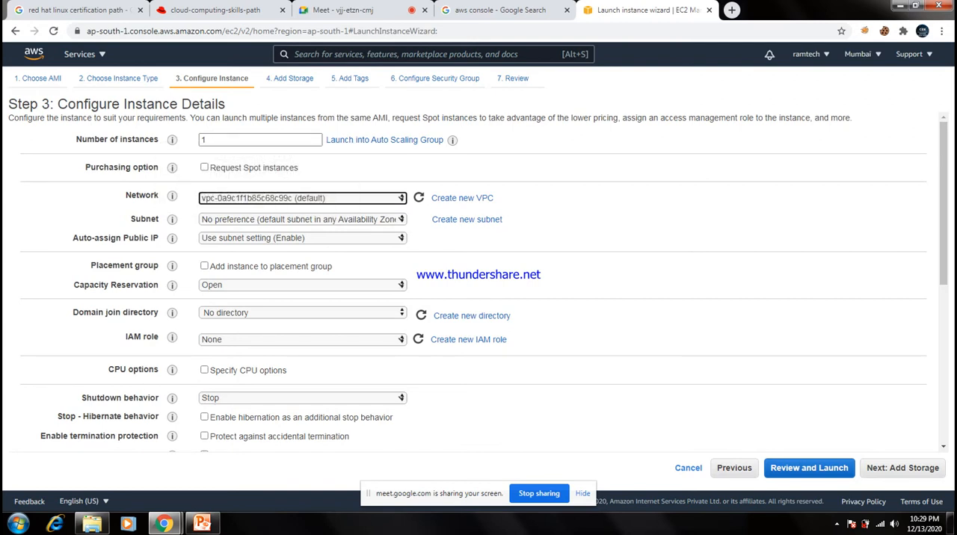
pyautogui.click(302, 219)
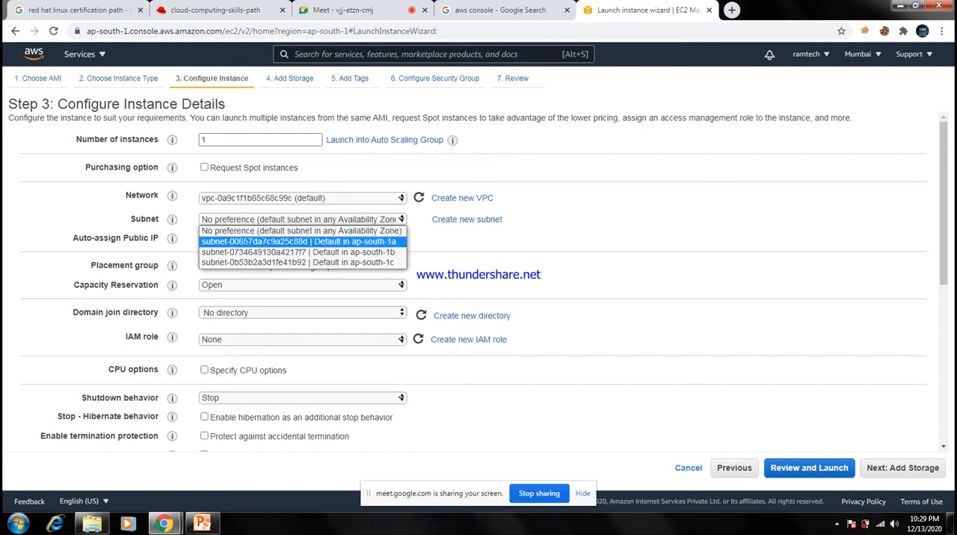
pyautogui.click(298, 241)
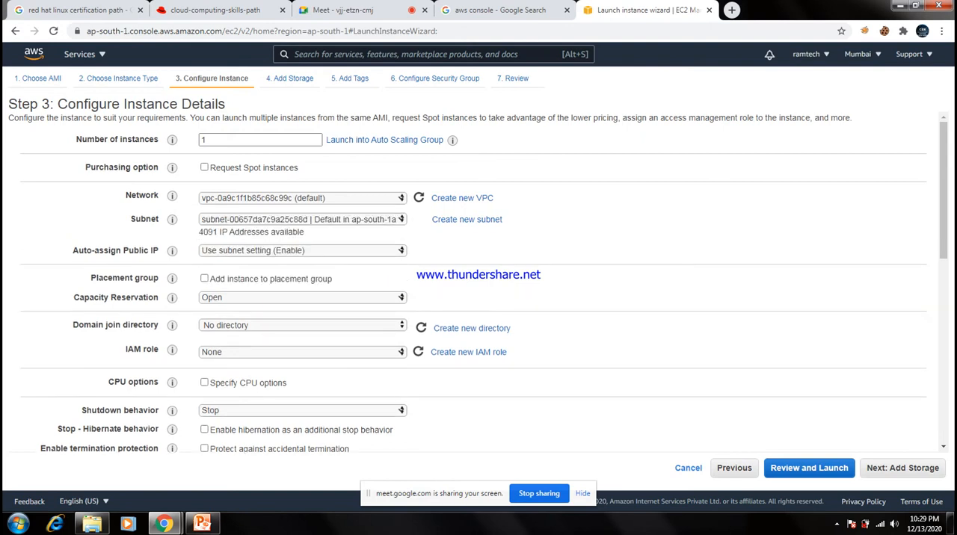
pyautogui.click(302, 250)
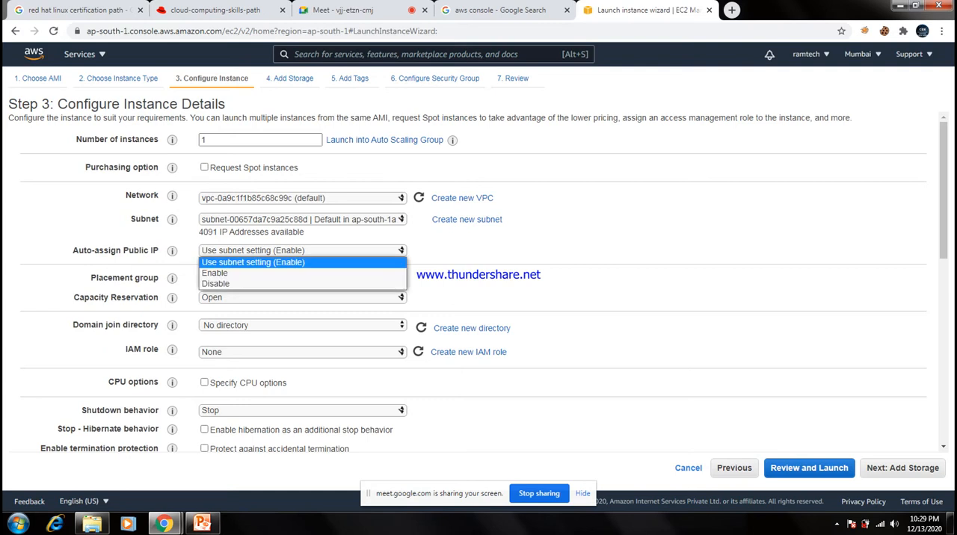
pyautogui.click(254, 273)
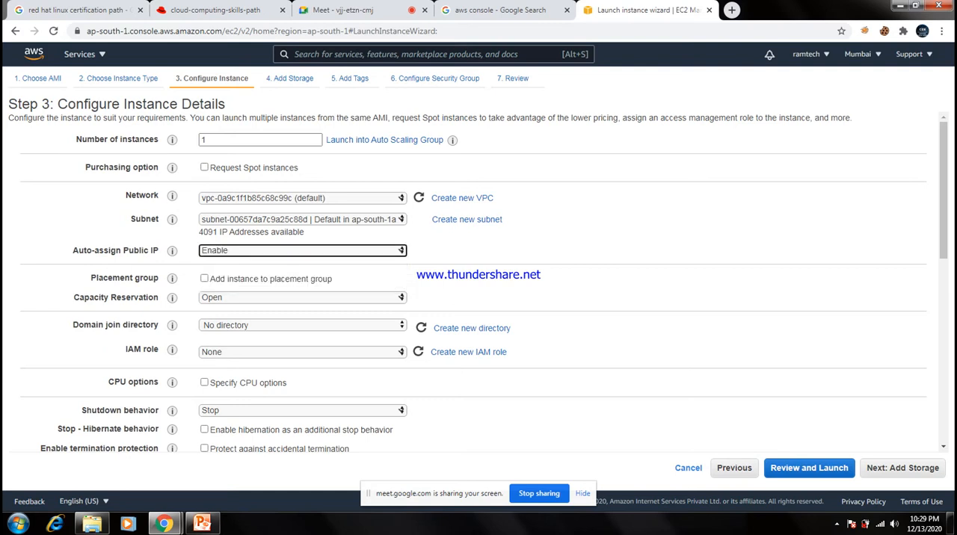
# Review the remaining instance details, including network interfaces and advanced details, and continue to the storage settings.
pyautogui.scroll(-6, 478, 284)
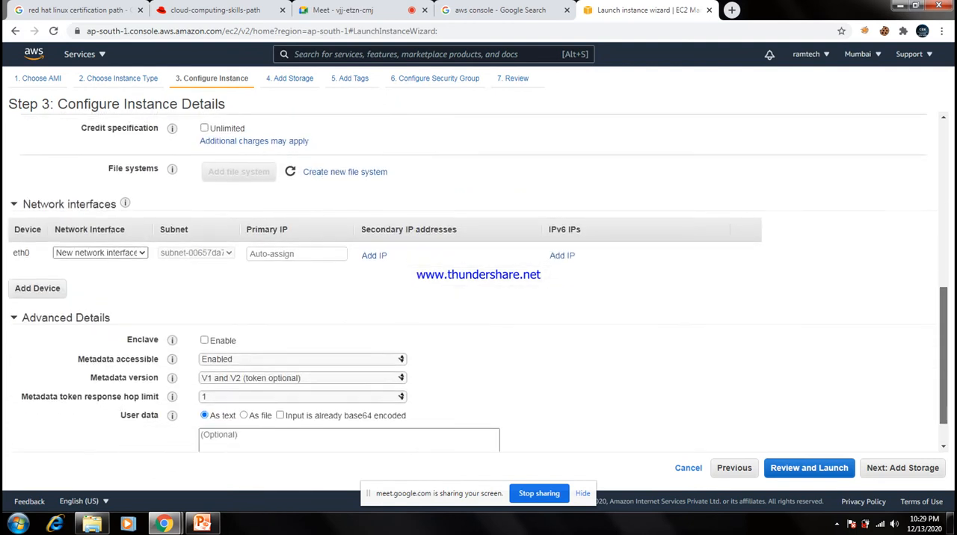
pyautogui.scroll(7, 478, 284)
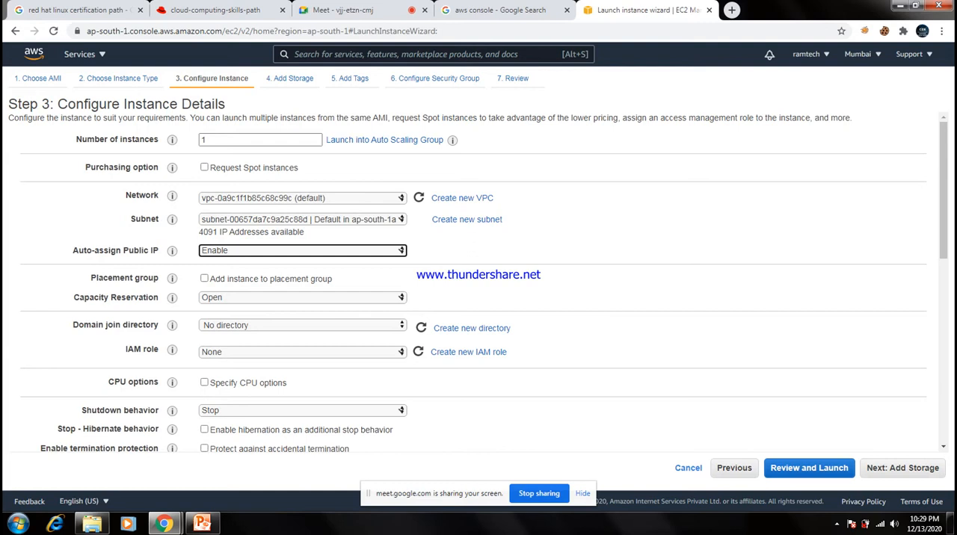
pyautogui.click(902, 468)
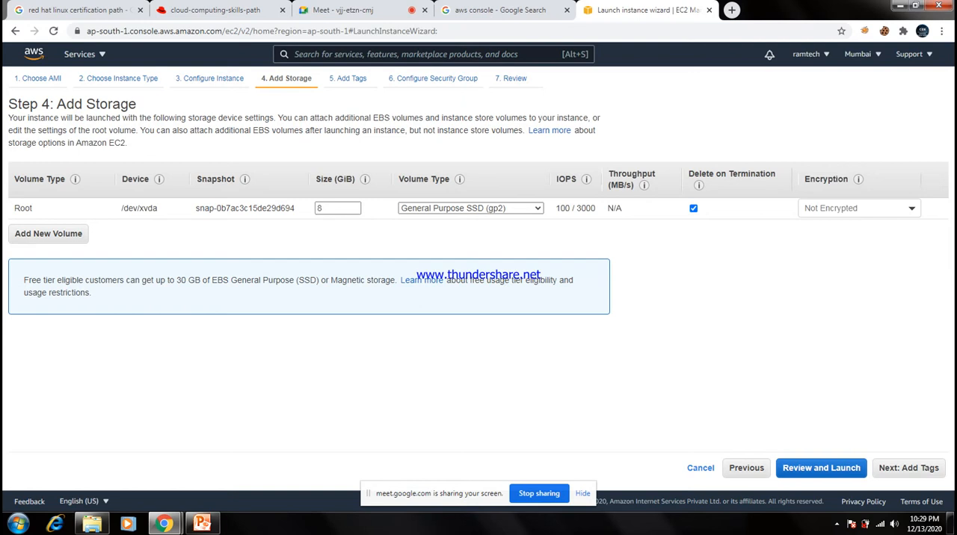
# Add an extra EBS volume alongside the root volume and remove it again.
pyautogui.moveTo(33, 208); pyautogui.dragTo(13, 208)
pyautogui.click(15, 209)
pyautogui.click(48, 234)
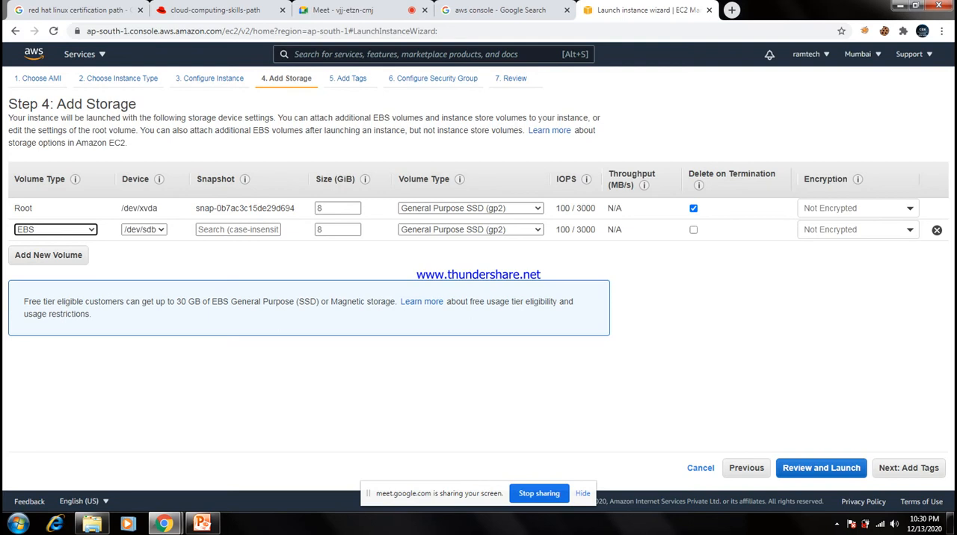
pyautogui.click(936, 230)
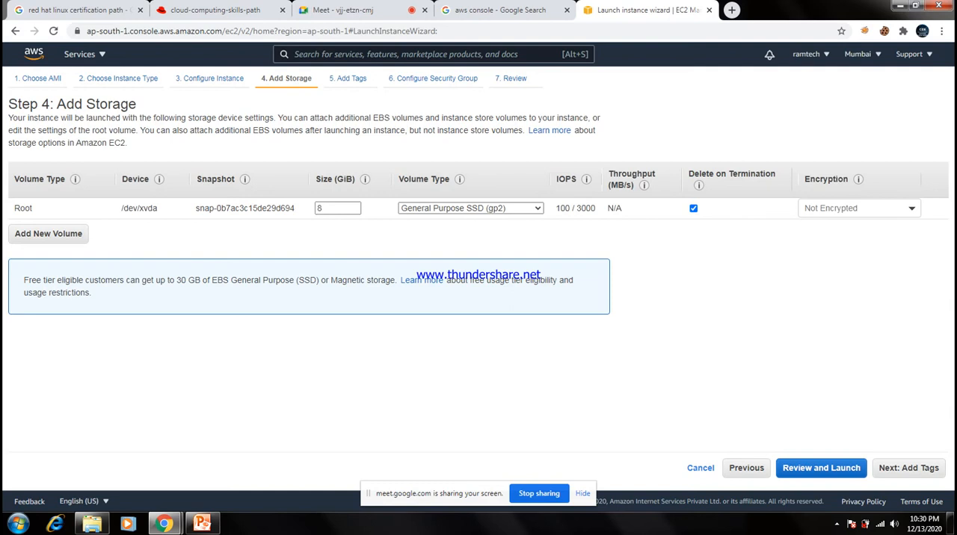
# Add a tag with key name and value aws for instances and volumes, and continue to the security group settings.
pyautogui.click(908, 468)
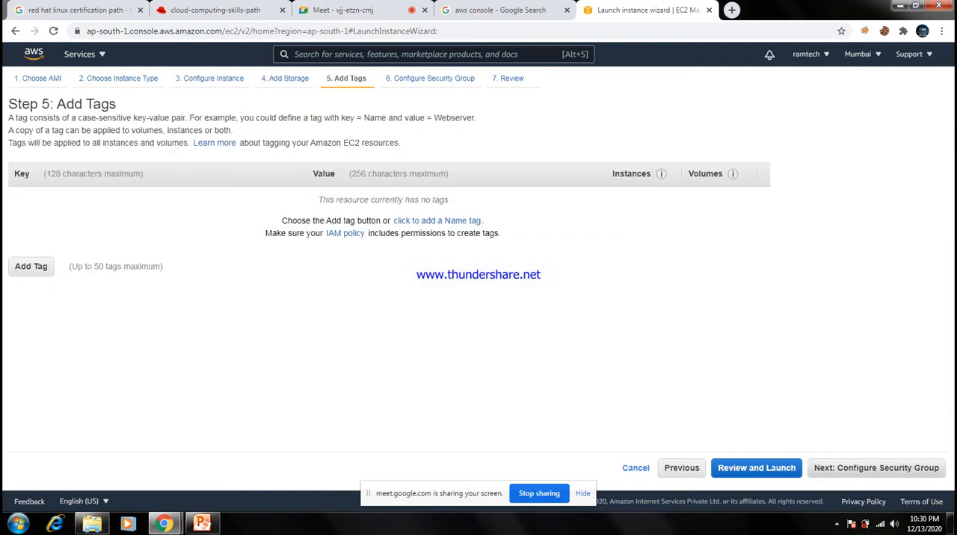
pyautogui.click(30, 267)
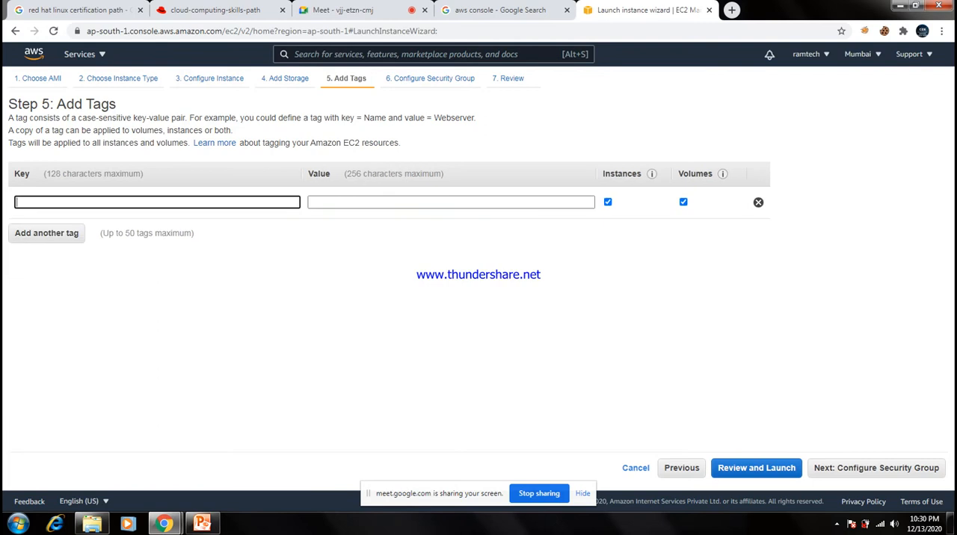
pyautogui.write('name')
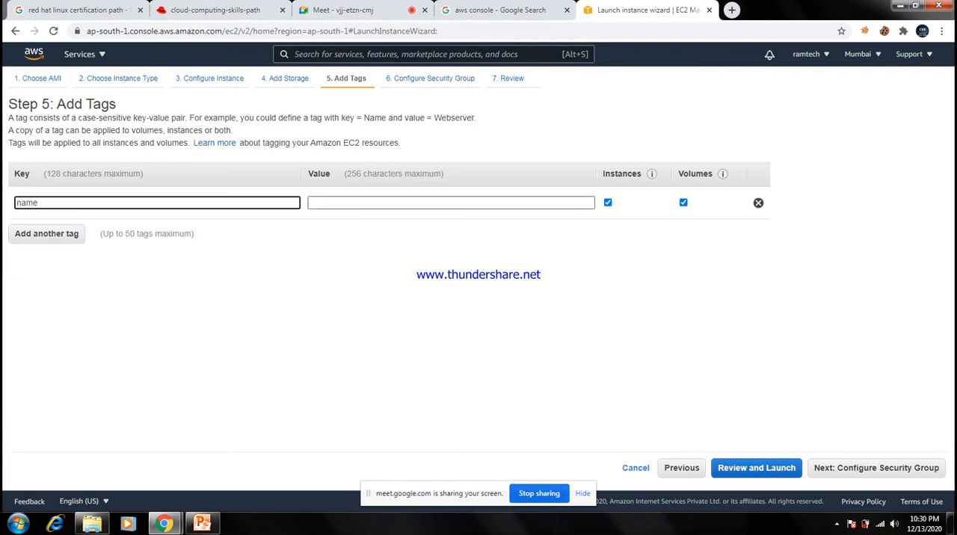
pyautogui.press('Tab')
pyautogui.write('aws')
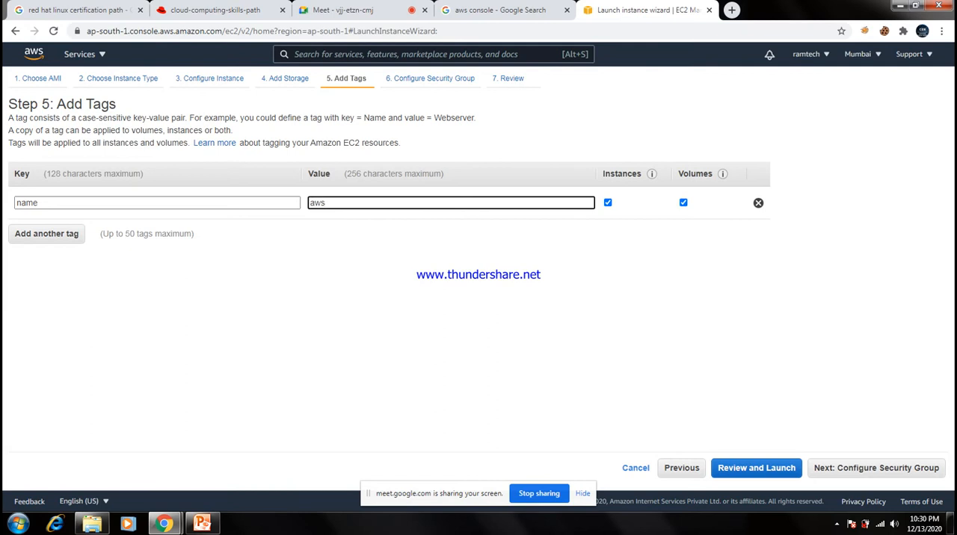
pyautogui.click(876, 468)
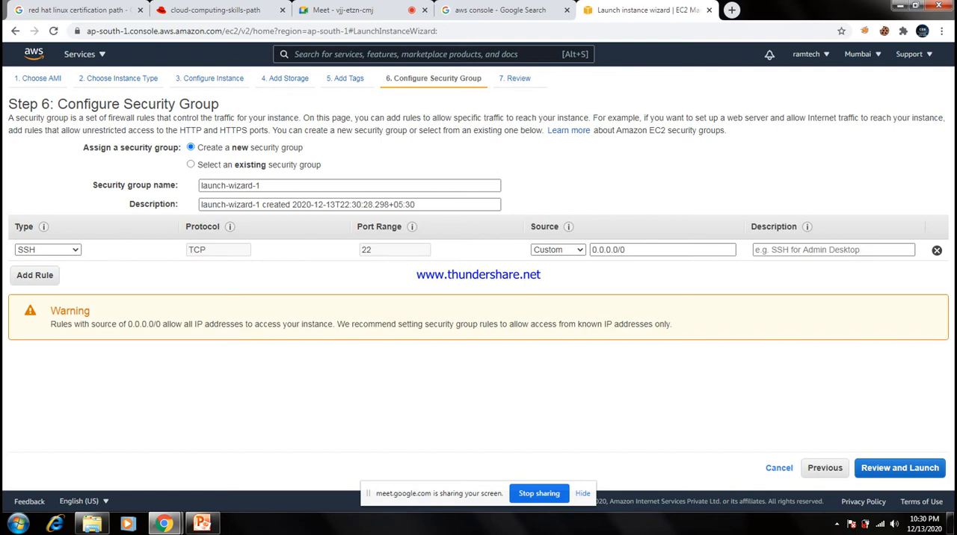
# Name the new security group aws.
pyautogui.click(261, 185)
pyautogui.press('BackSpace')
pyautogui.press('BackSpace')
pyautogui.press('BackSpace')
pyautogui.press('BackSpace')
pyautogui.press('BackSpace')
pyautogui.press('BackSpace')
pyautogui.press('BackSpace')
pyautogui.press('BackSpace')
pyautogui.press('BackSpace')
pyautogui.press('BackSpace')
pyautogui.press('BackSpace')
pyautogui.press('BackSpace')
pyautogui.press('BackSpace')
pyautogui.press('BackSpace')
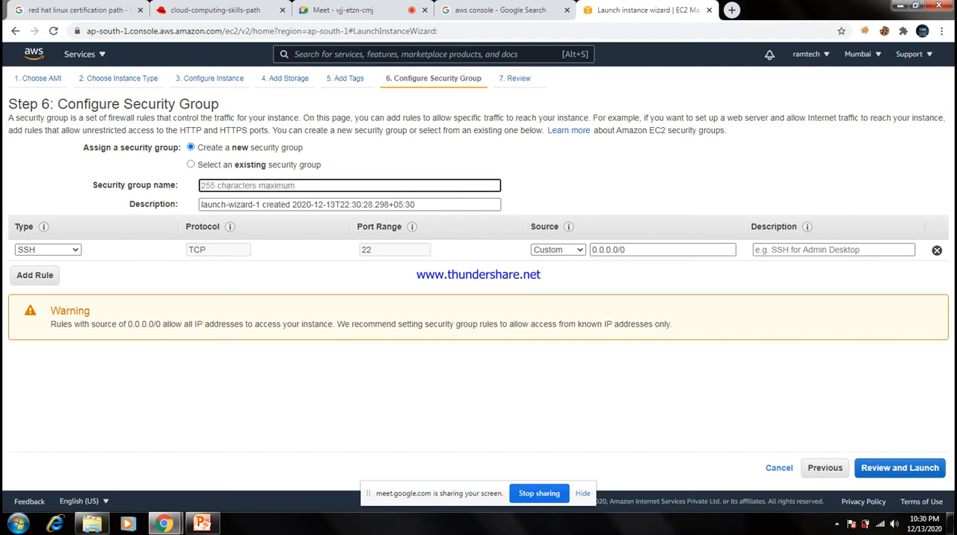
pyautogui.write('aws')
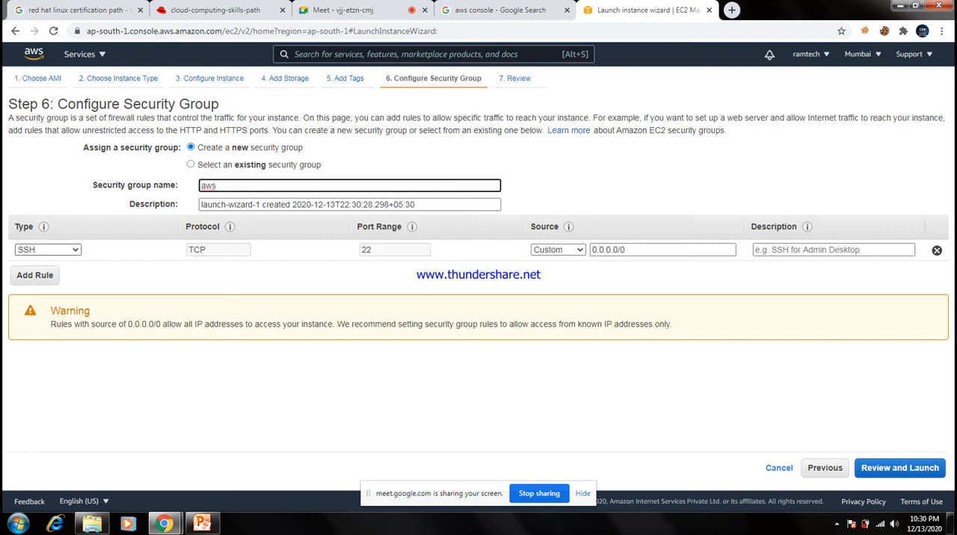
# Add a security group rule allowing All traffic from Anywhere and continue to the launch review.
pyautogui.click(34, 275)
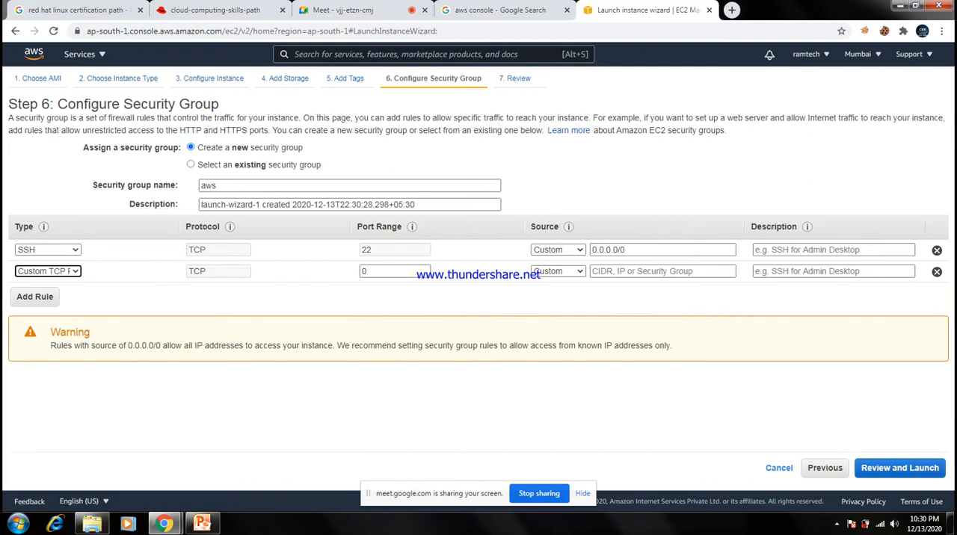
pyautogui.click(48, 272)
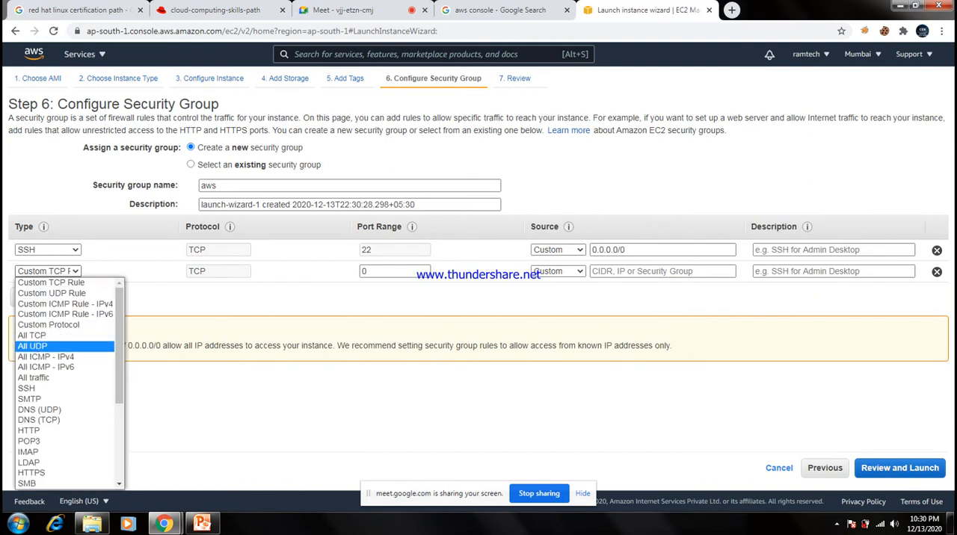
pyautogui.click(34, 378)
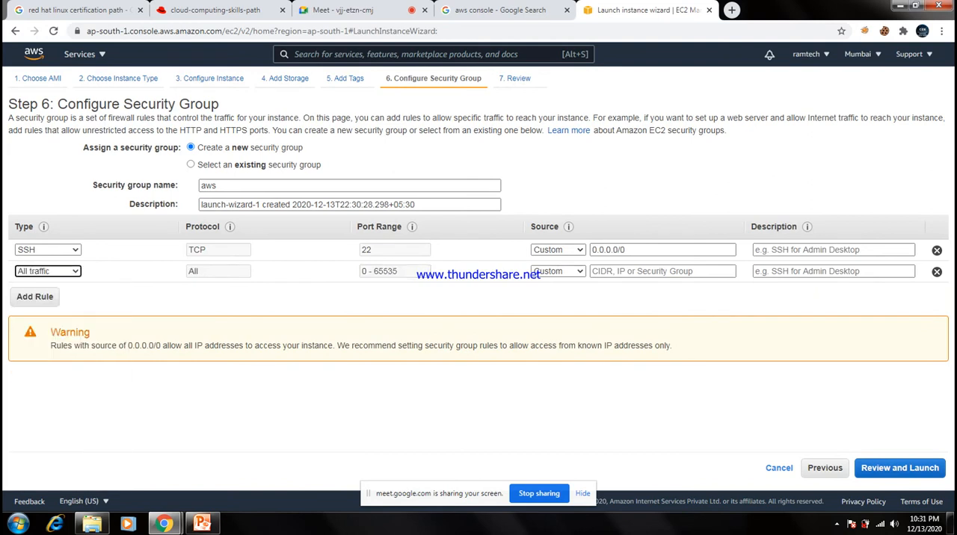
pyautogui.click(558, 271)
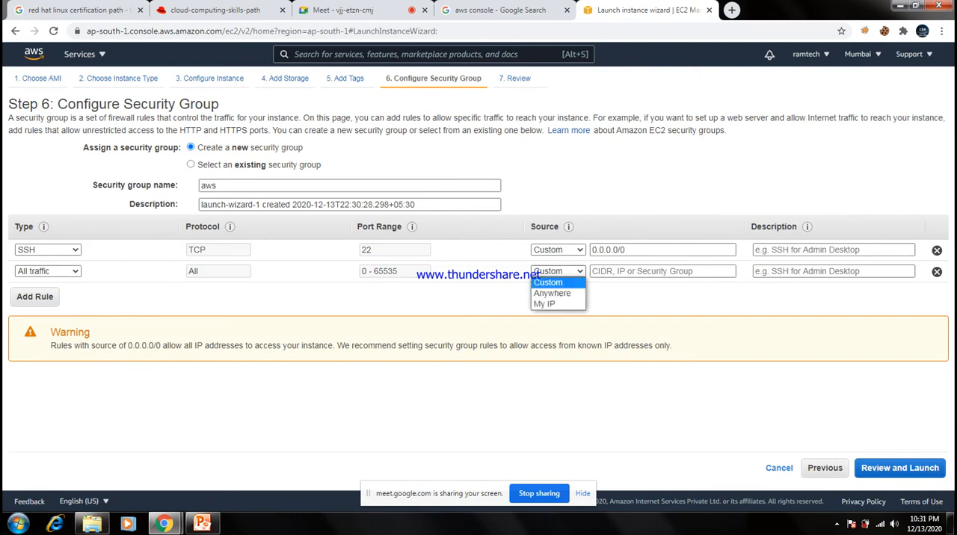
pyautogui.click(552, 293)
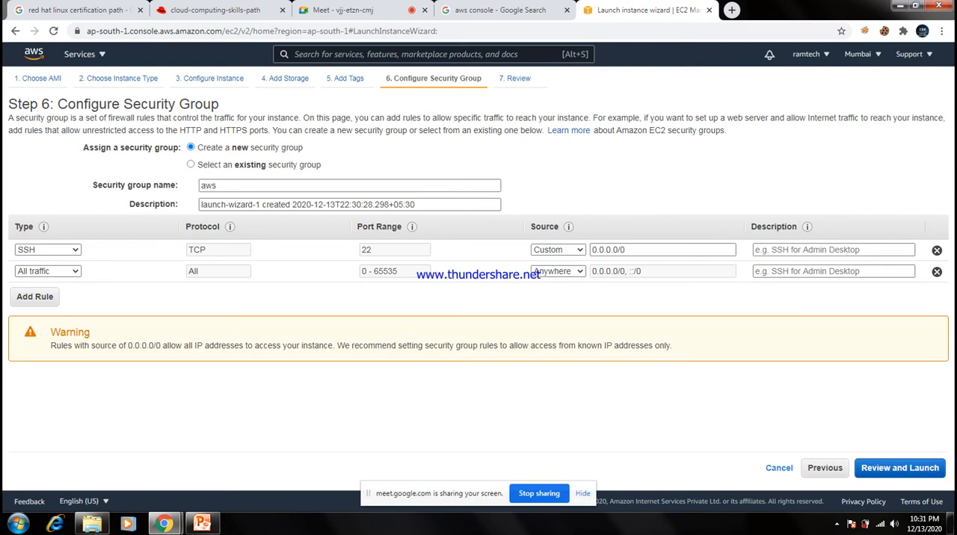
pyautogui.click(899, 468)
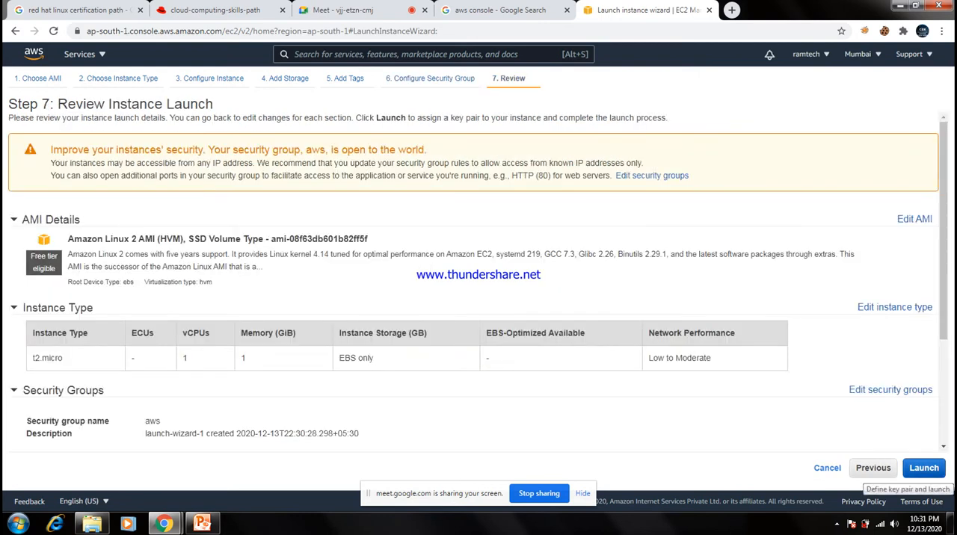
# Create and download a new key pair named aws and launch the instance with it.
pyautogui.click(924, 468)
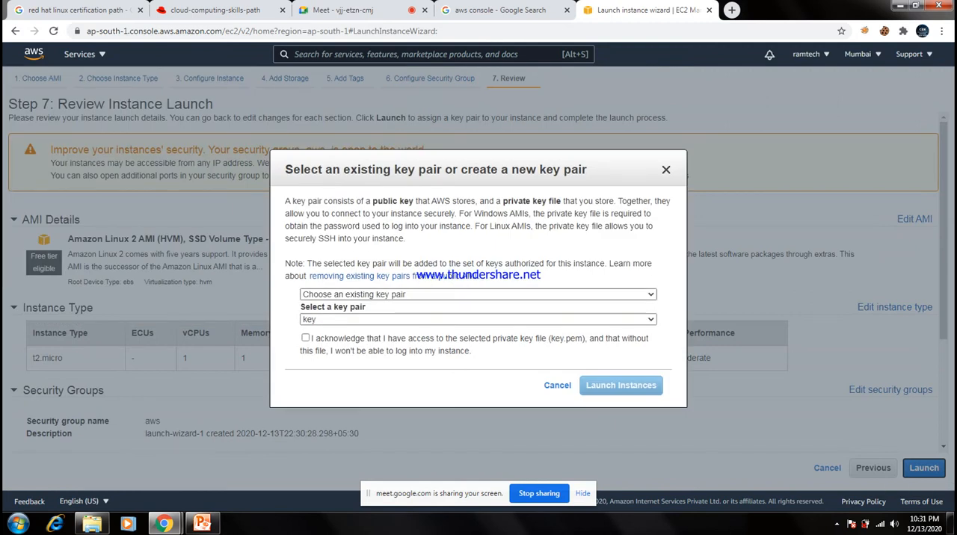
pyautogui.click(478, 294)
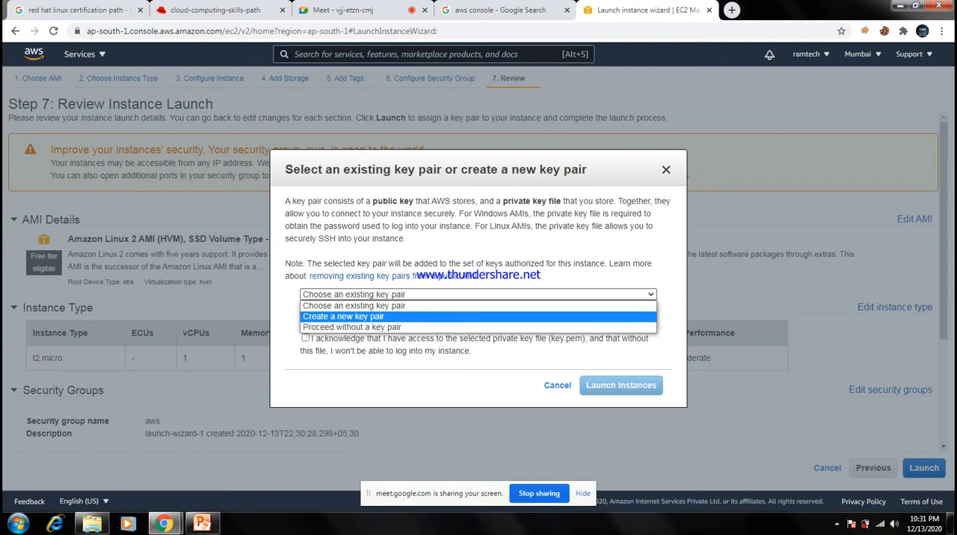
pyautogui.click(344, 316)
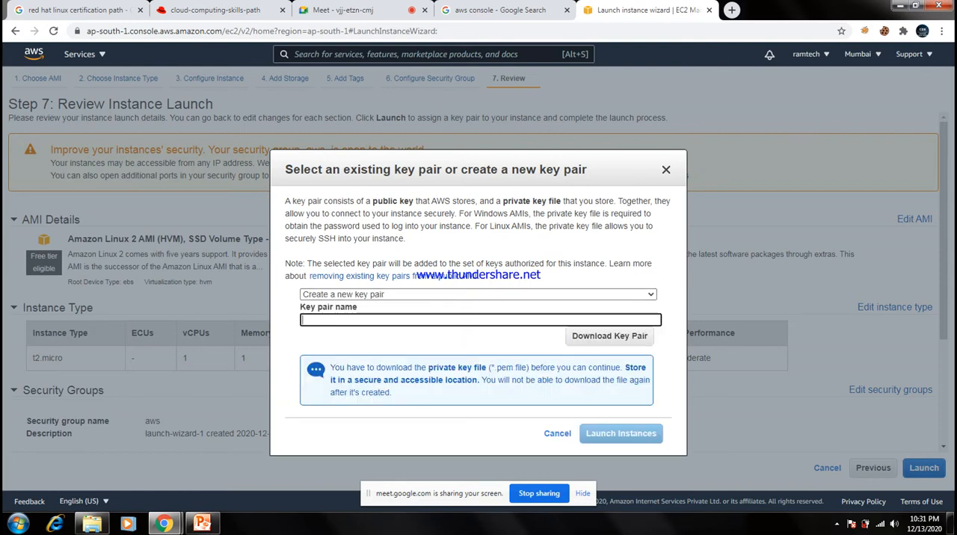
pyautogui.write('aws')
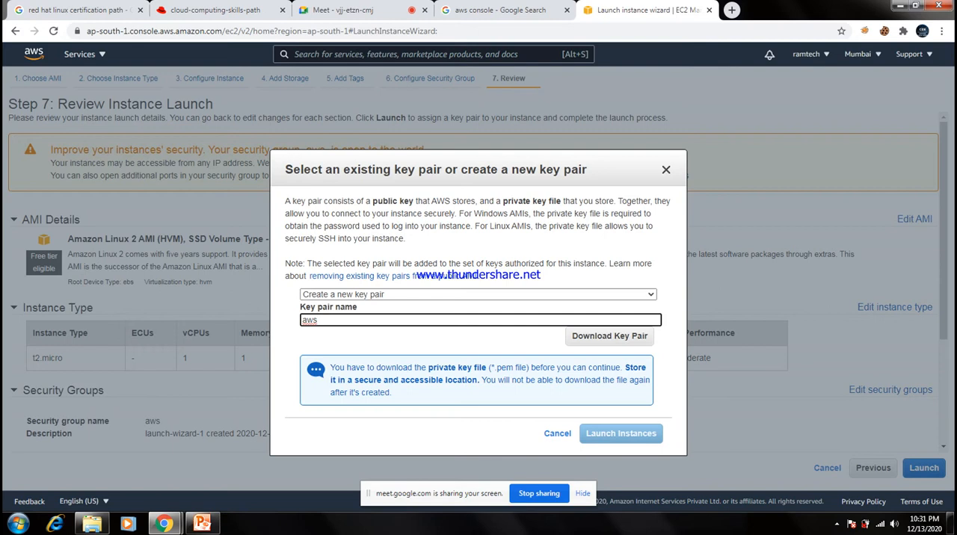
pyautogui.press('Tab')
pyautogui.press('Return')
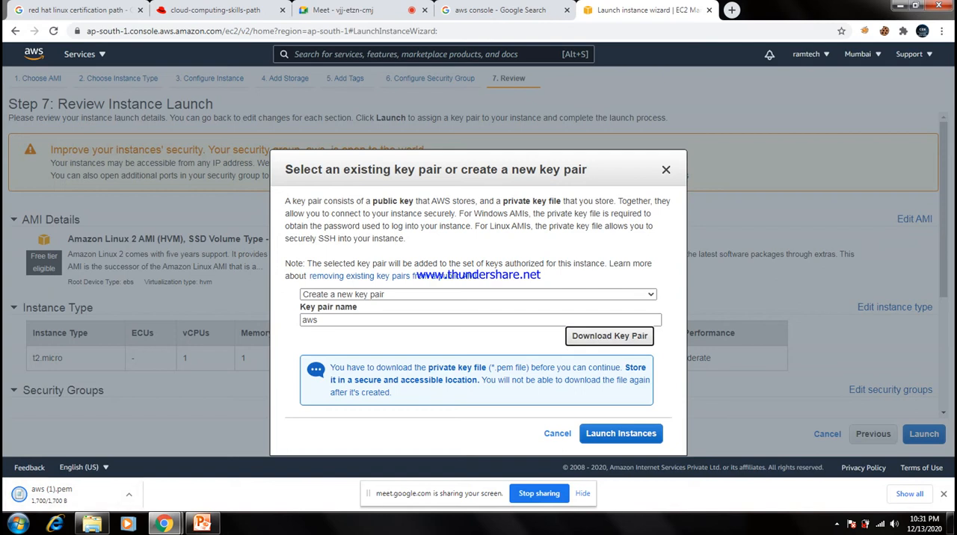
pyautogui.click(620, 433)
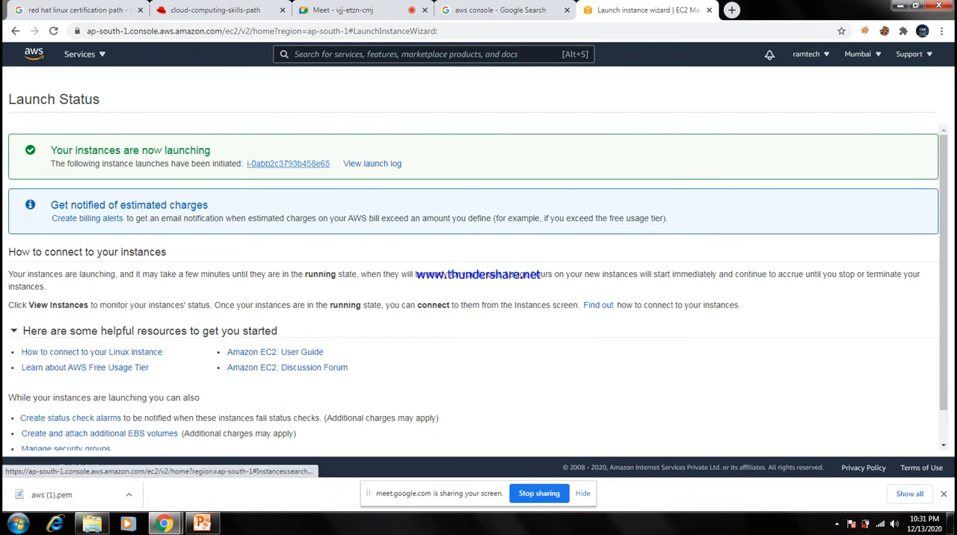
# Open the launched instance in the instances list, remove the instance ID filter and refresh the list.
pyautogui.click(288, 163)
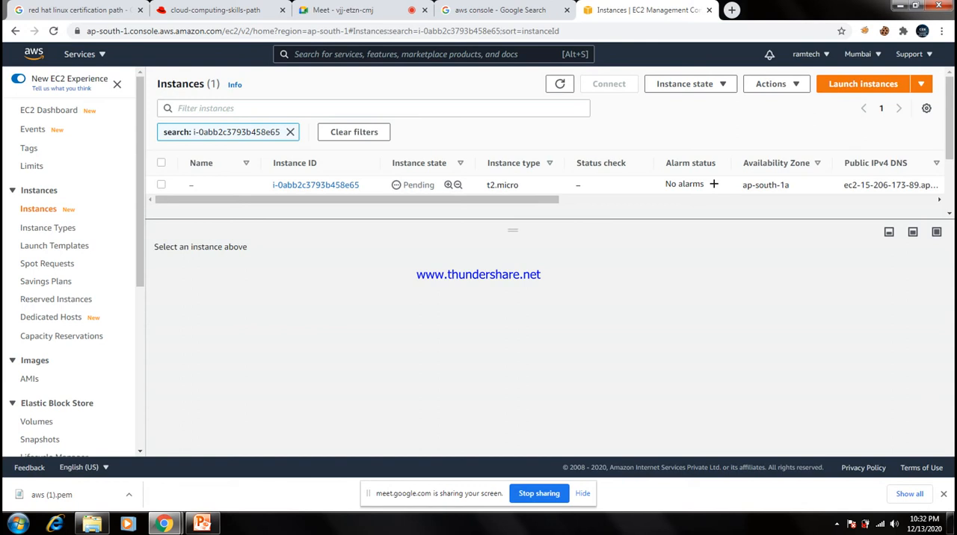
pyautogui.click(290, 132)
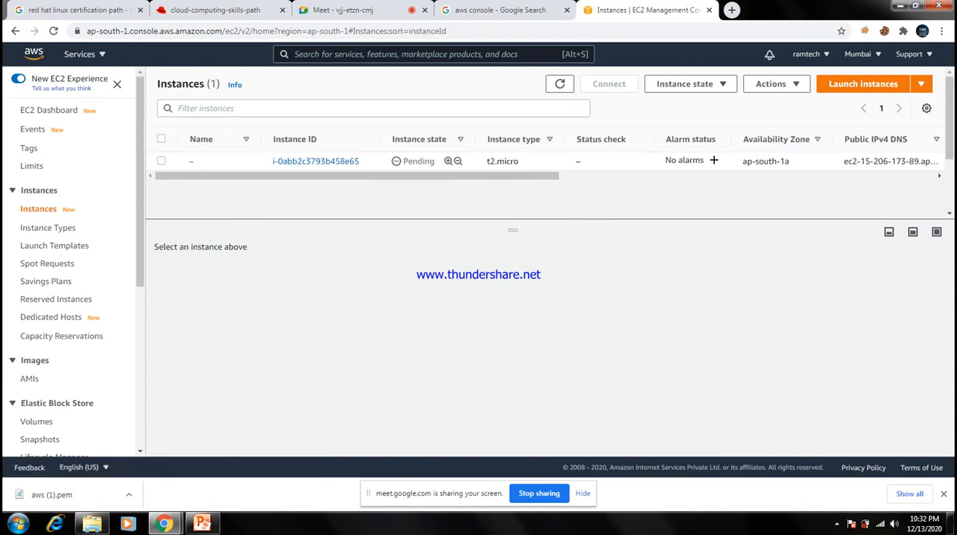
pyautogui.click(560, 83)
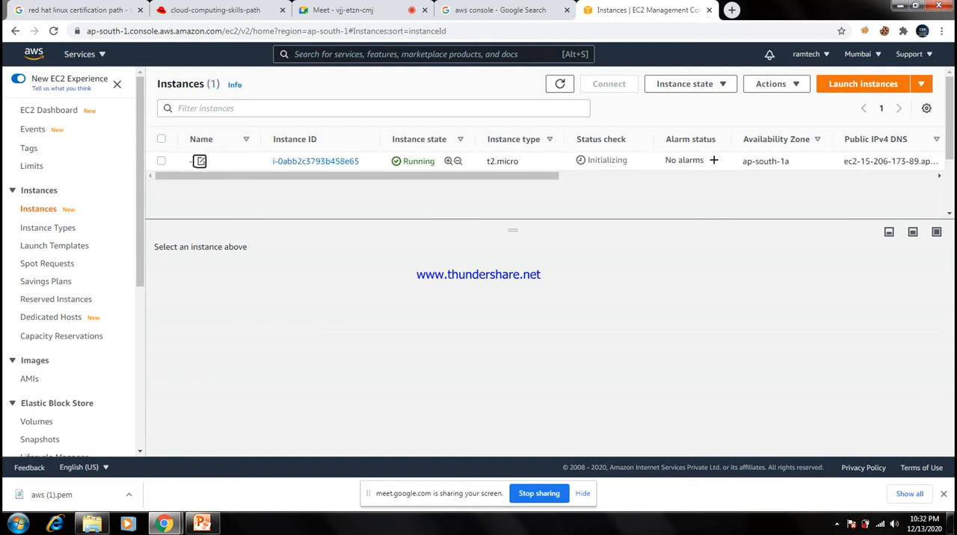
# Set the launched instance's name to aws and save it.
pyautogui.click(200, 161)
pyautogui.write('aws')
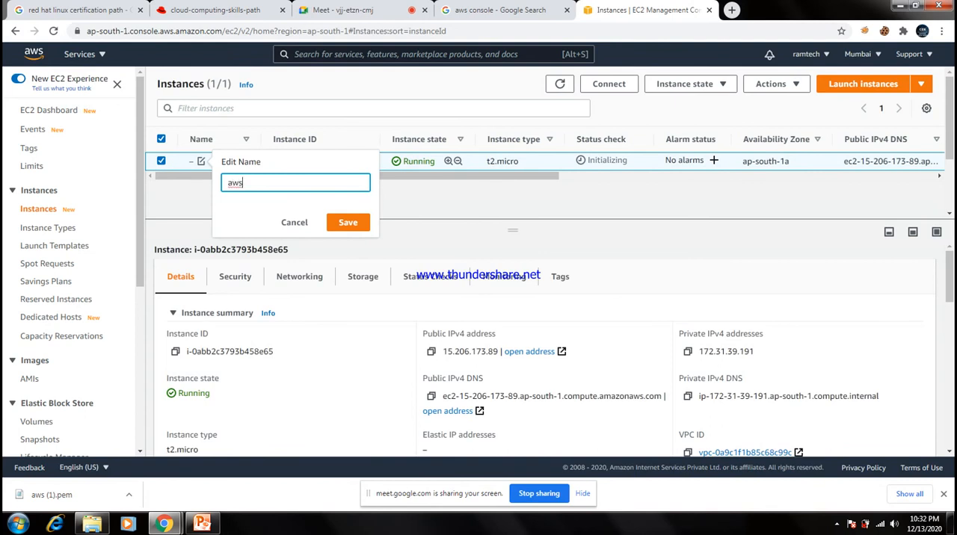
pyautogui.click(348, 222)
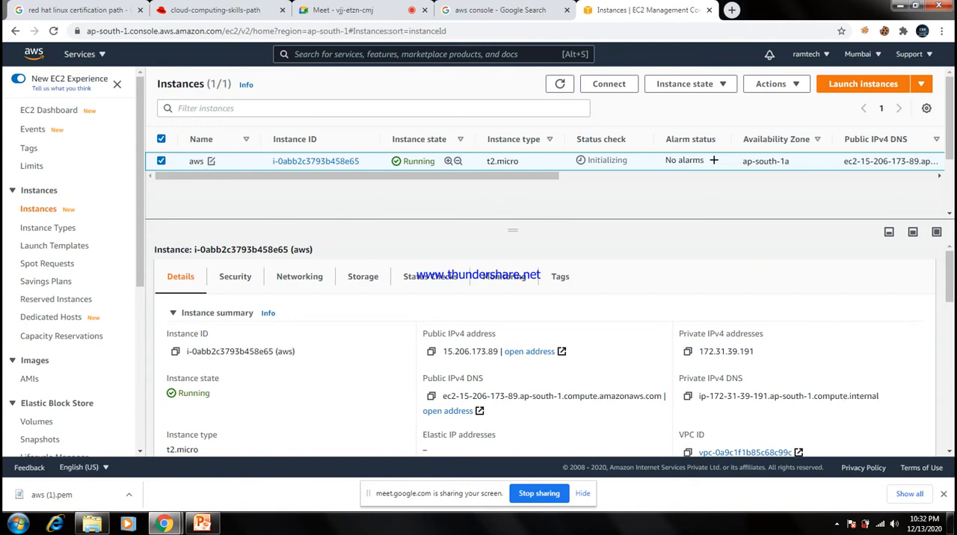
# Select the aws instance and examine its summary, instance details and security group's inbound rules.
pyautogui.click(162, 160)
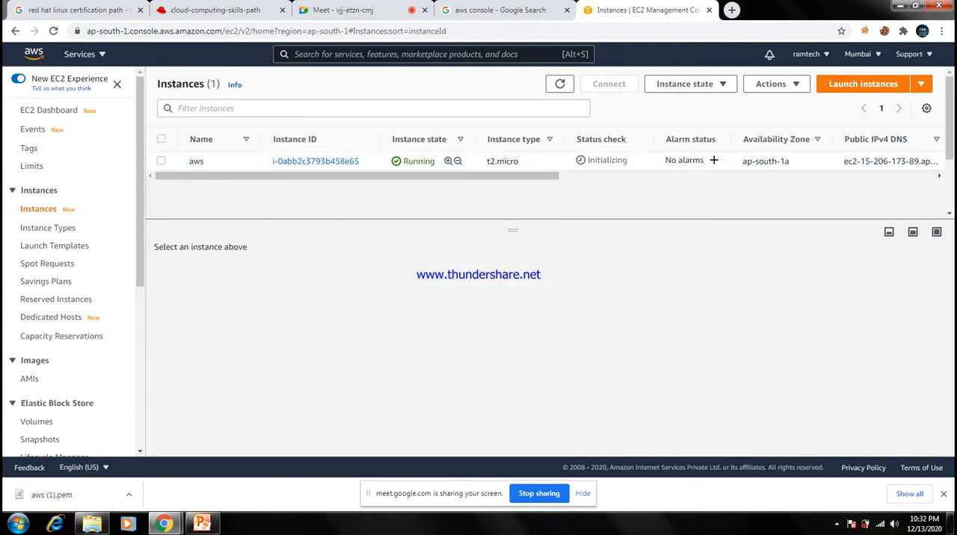
pyautogui.click(161, 161)
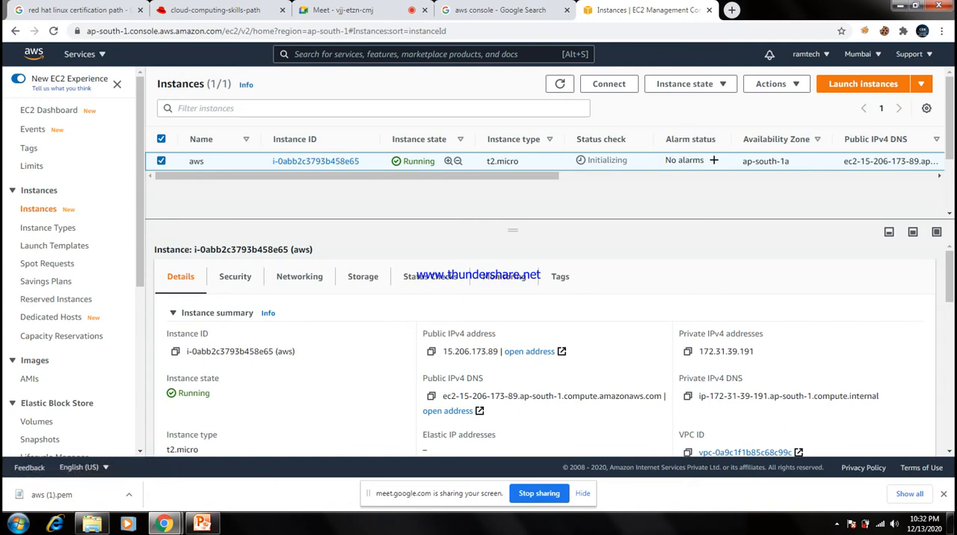
pyautogui.scroll(-1, 546, 351)
pyautogui.scroll(-1, 545, 351)
pyautogui.scroll(2, 546, 351)
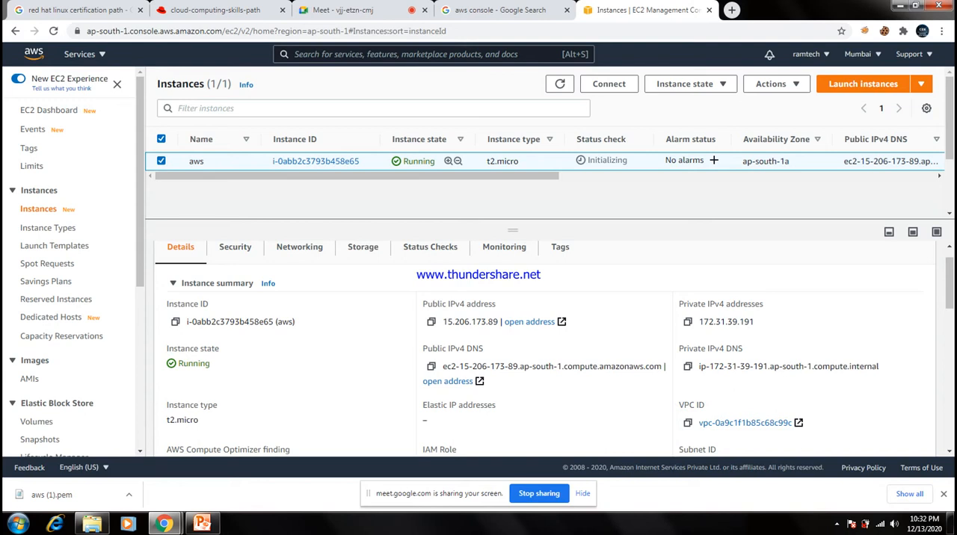
pyautogui.scroll(-4, 546, 351)
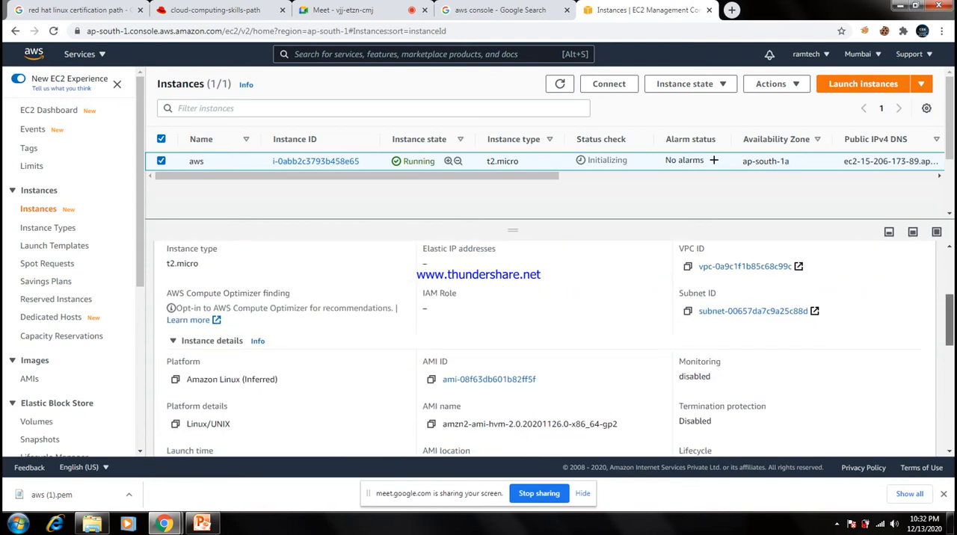
pyautogui.scroll(5, 546, 351)
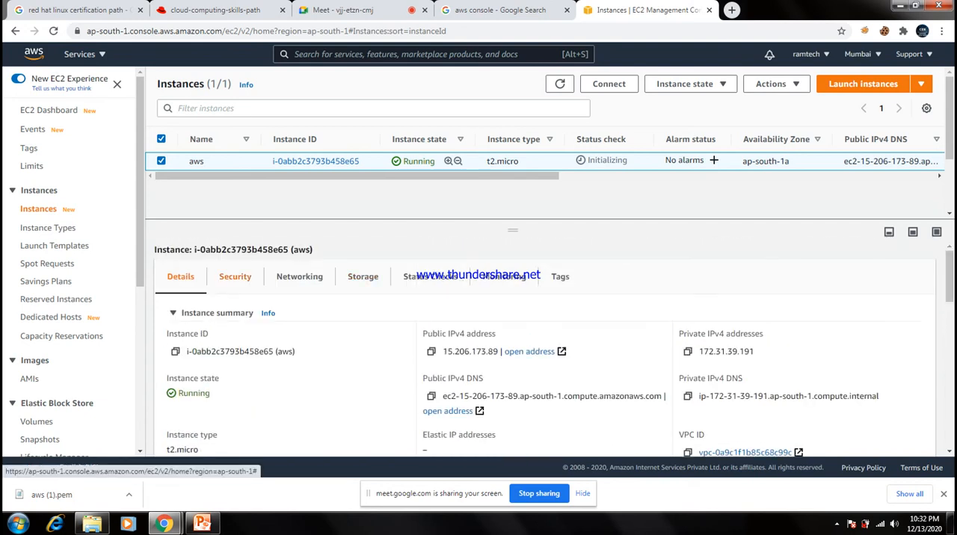
pyautogui.click(234, 277)
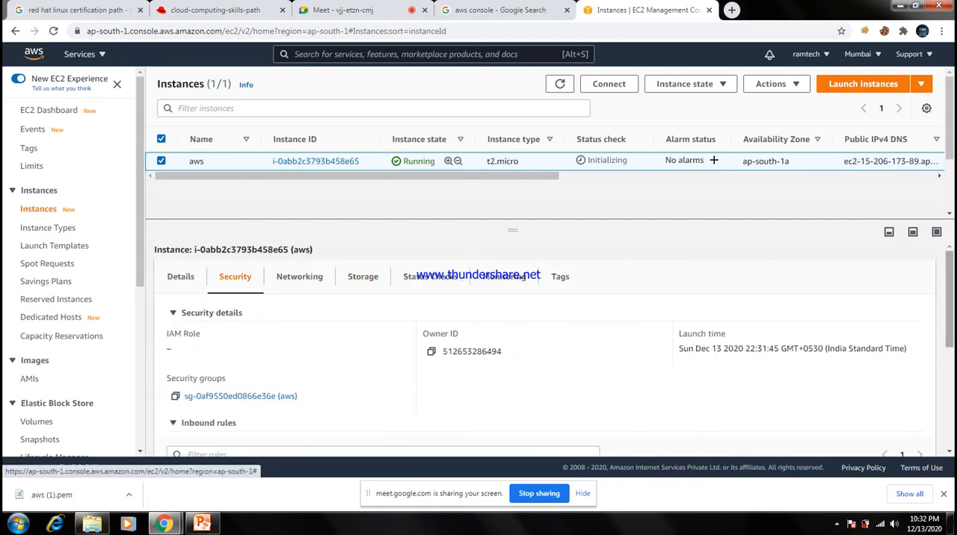
pyautogui.scroll(-2, 545, 351)
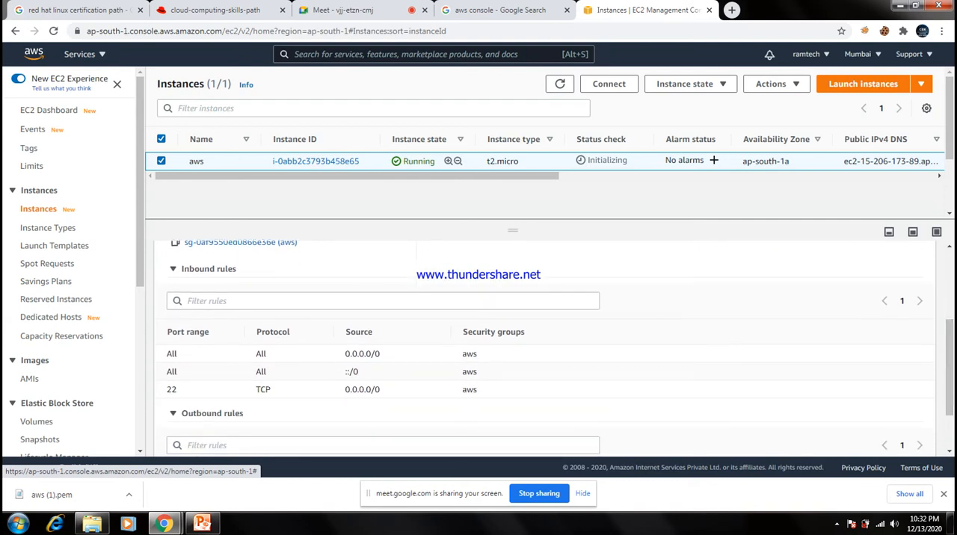
pyautogui.scroll(2, 546, 351)
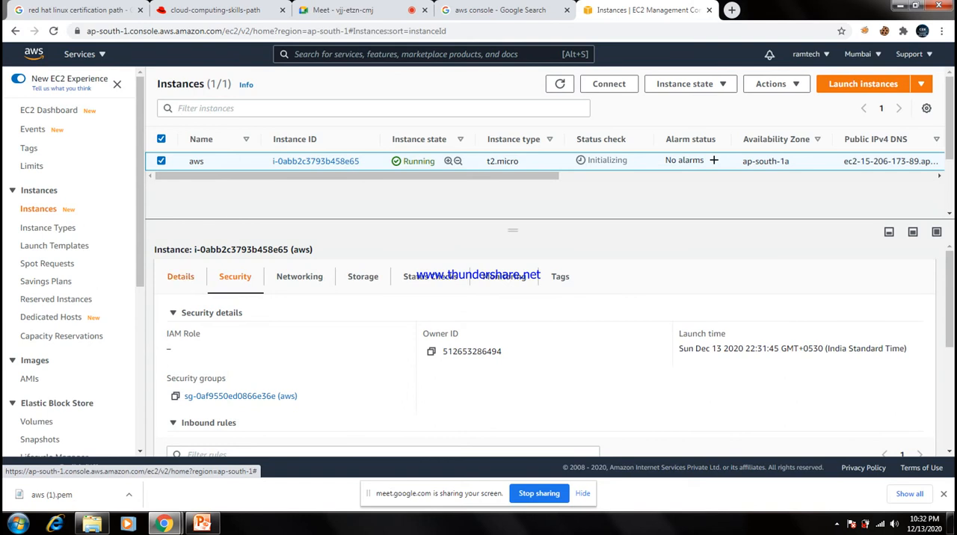
pyautogui.click(180, 276)
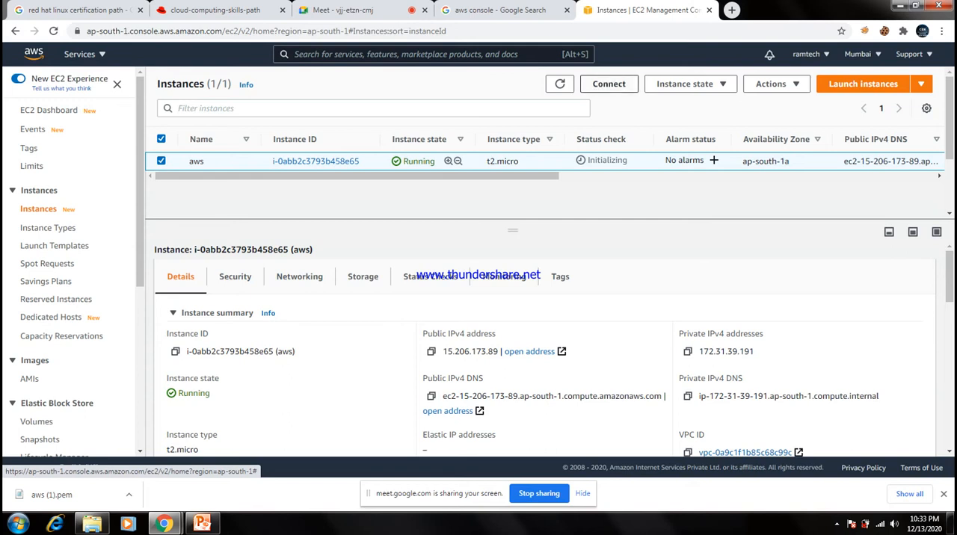
# Open the connection options for the aws instance and review the EC2 Instance Connect, Session Manager and SSH client instructions.
pyautogui.click(608, 84)
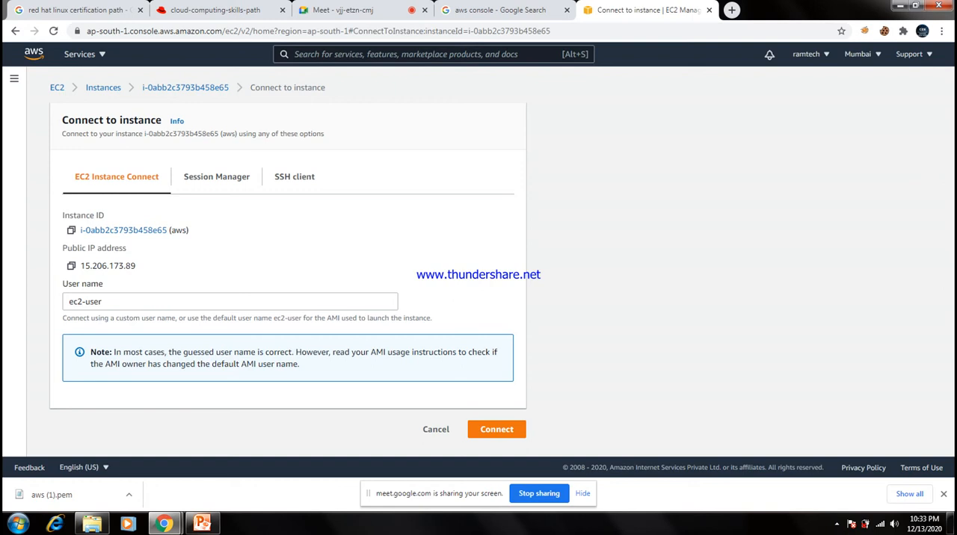
pyautogui.click(135, 301)
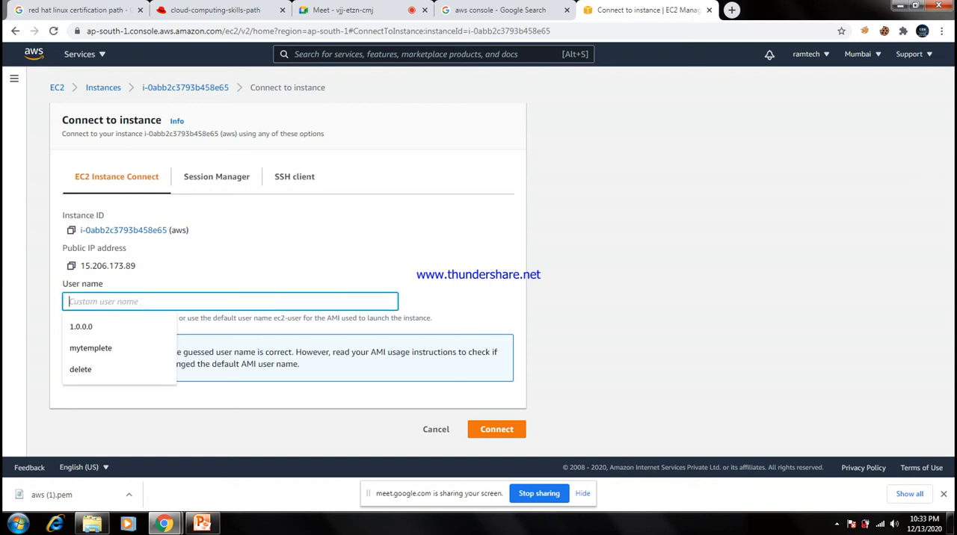
pyautogui.click(456, 299)
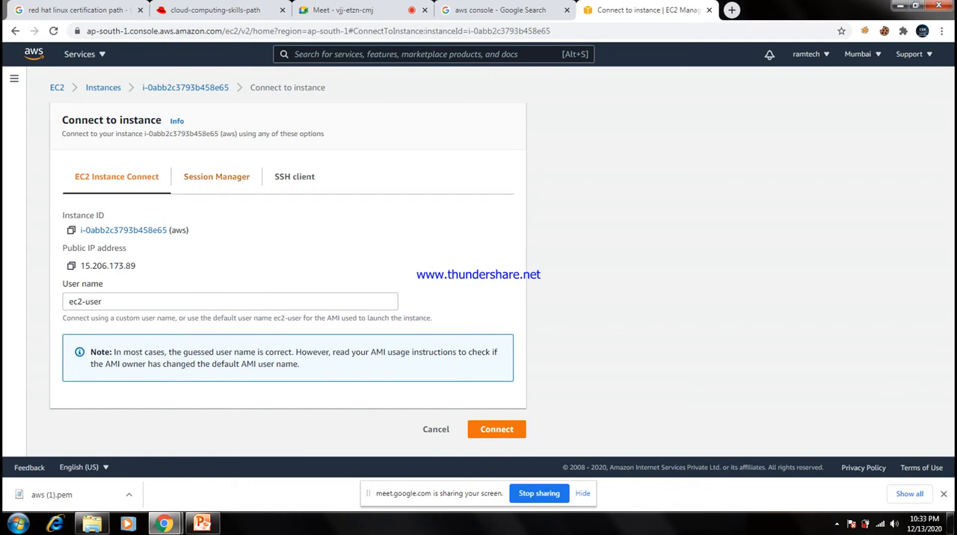
pyautogui.click(217, 177)
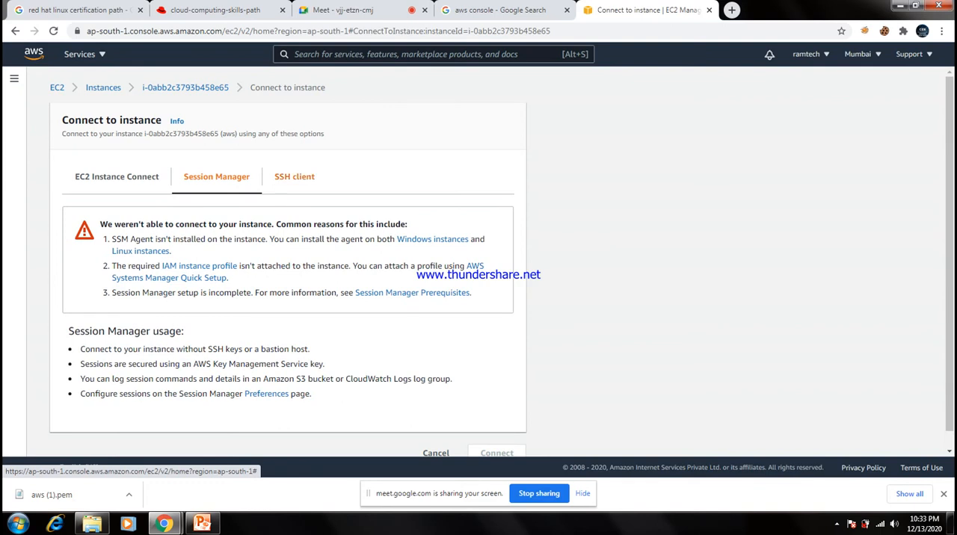
pyautogui.click(294, 177)
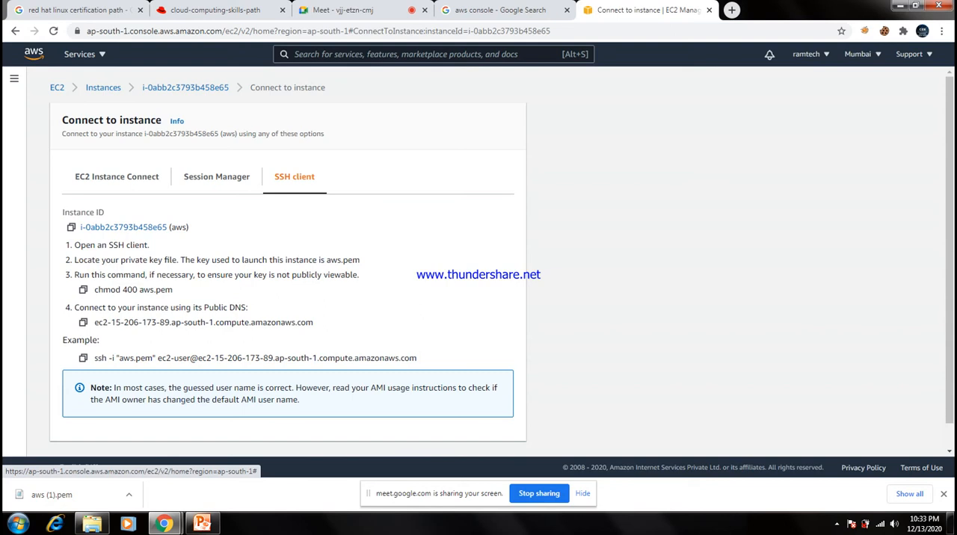
pyautogui.moveTo(203, 307); pyautogui.dragTo(247, 308)
pyautogui.click(246, 308)
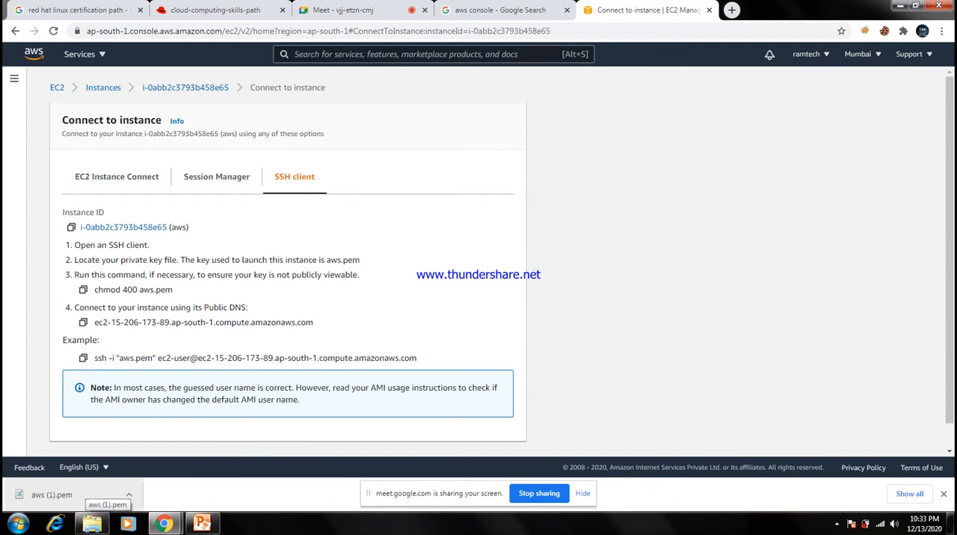
# Locate the downloaded aws (1).pem key file in its folder and move it to the desktop.
pyautogui.click(129, 494)
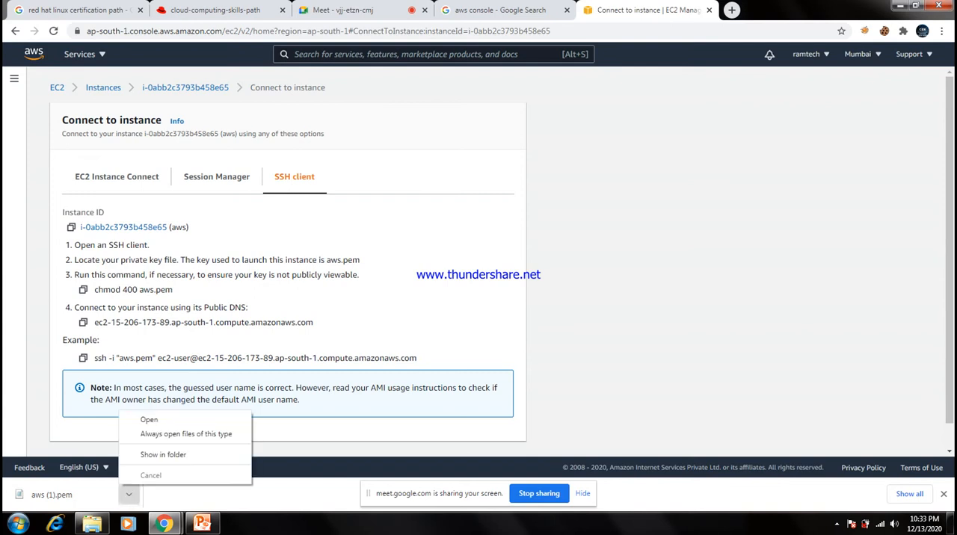
pyautogui.click(163, 454)
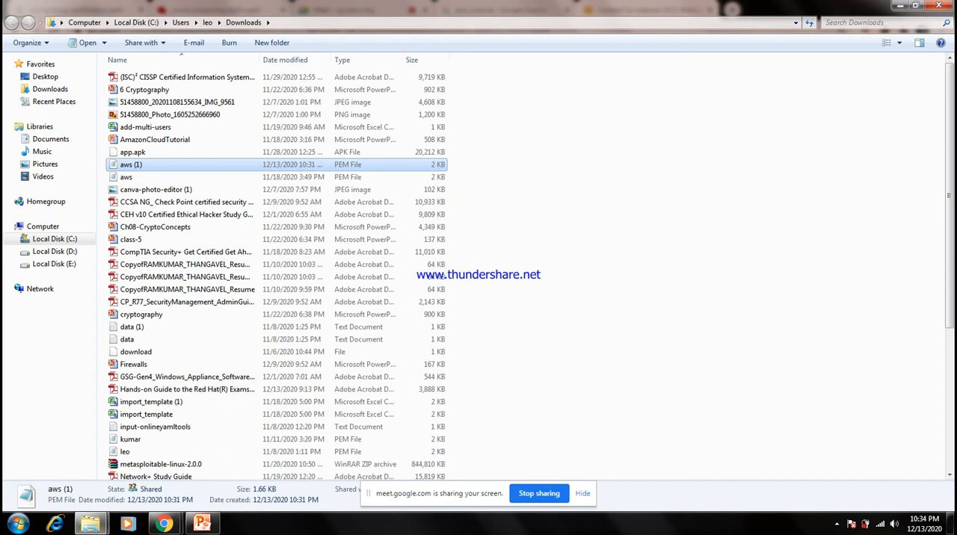
pyautogui.rightClick(231, 164)
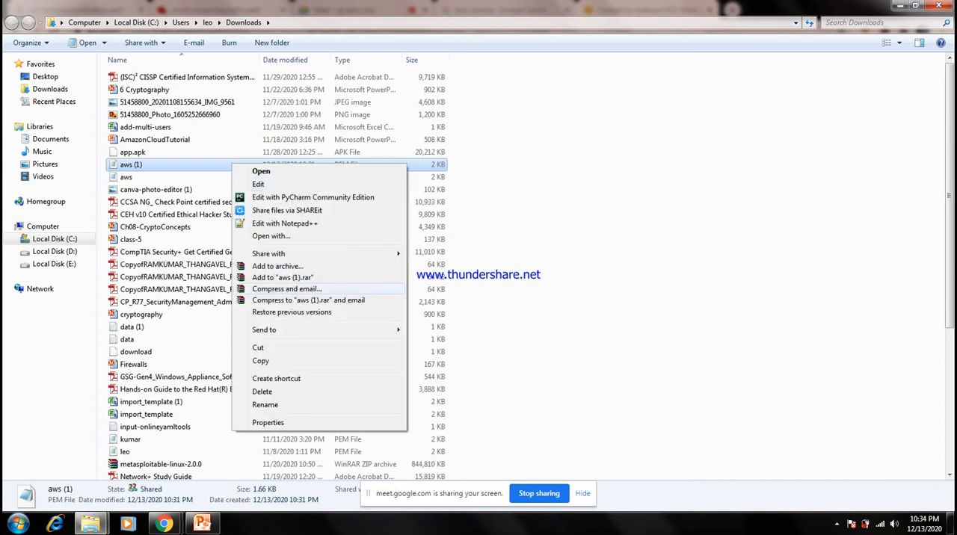
pyautogui.click(257, 348)
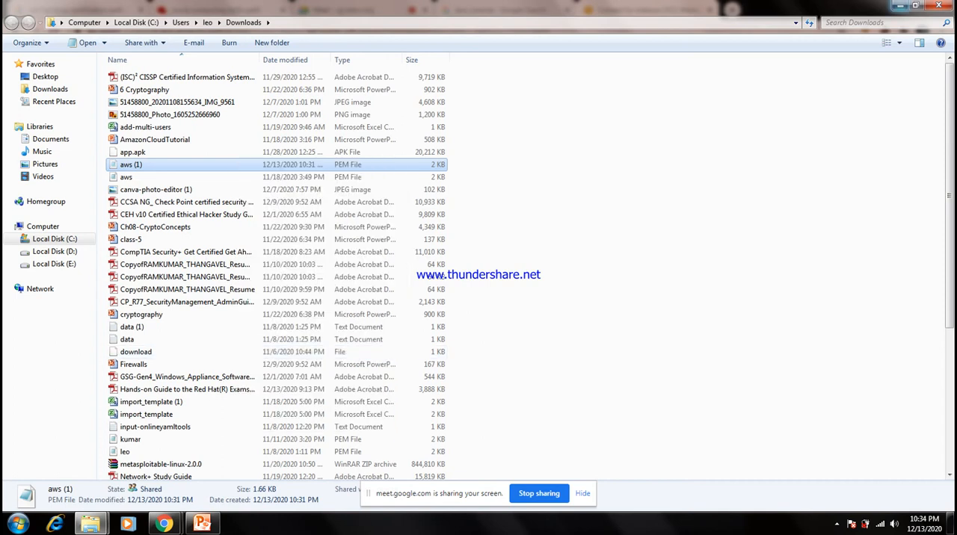
pyautogui.click(900, 6)
pyautogui.click(900, 6)
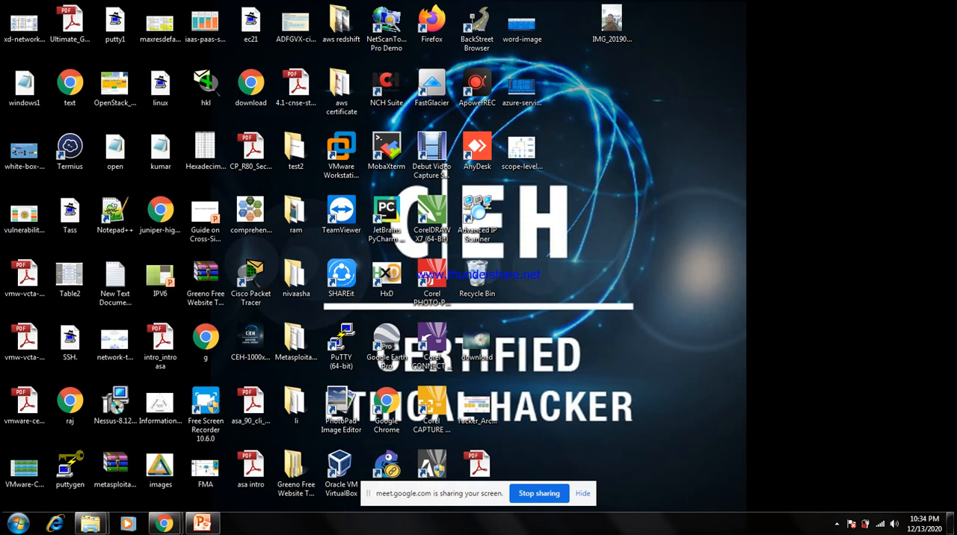
pyautogui.rightClick(653, 203)
pyautogui.click(681, 255)
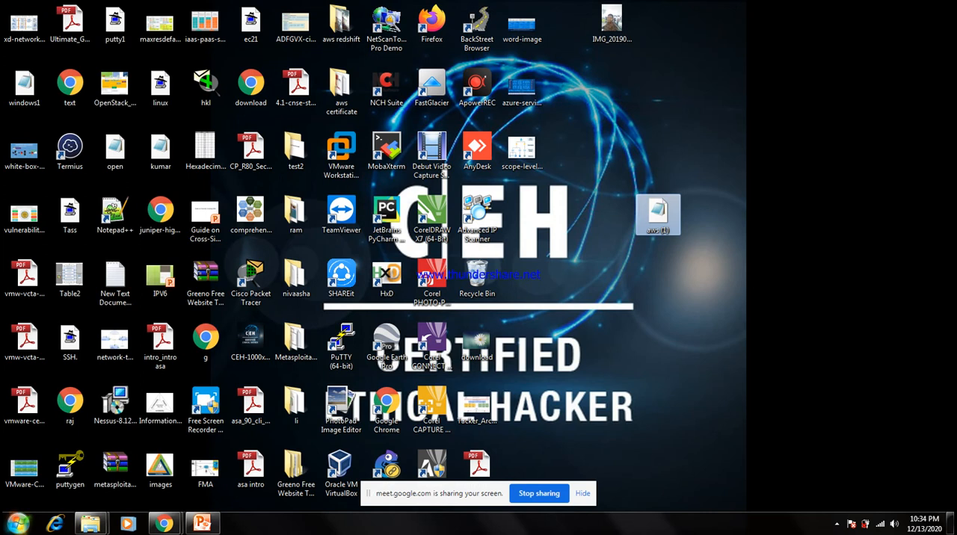
# Search the installed programs for putty and launch PuTTYgen.
pyautogui.click(18, 524)
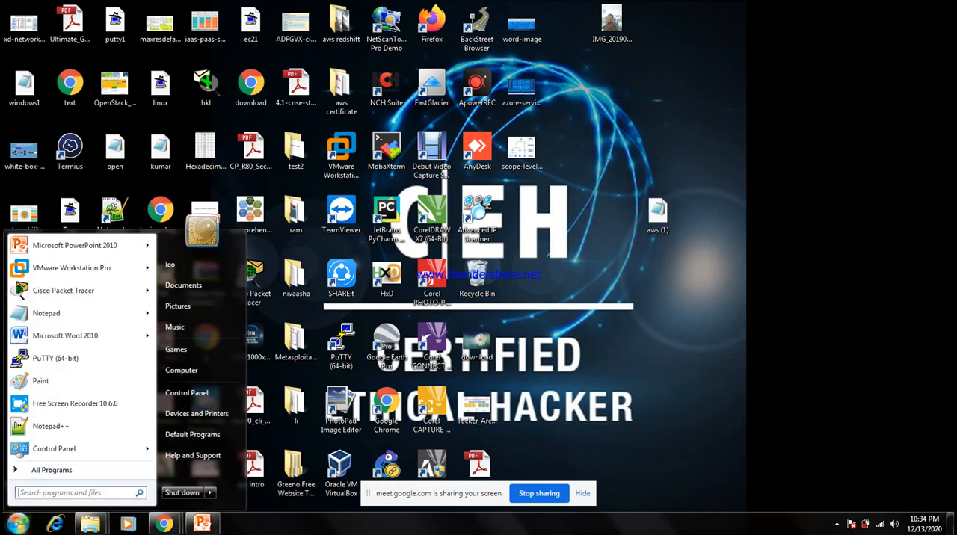
pyautogui.write('putty')
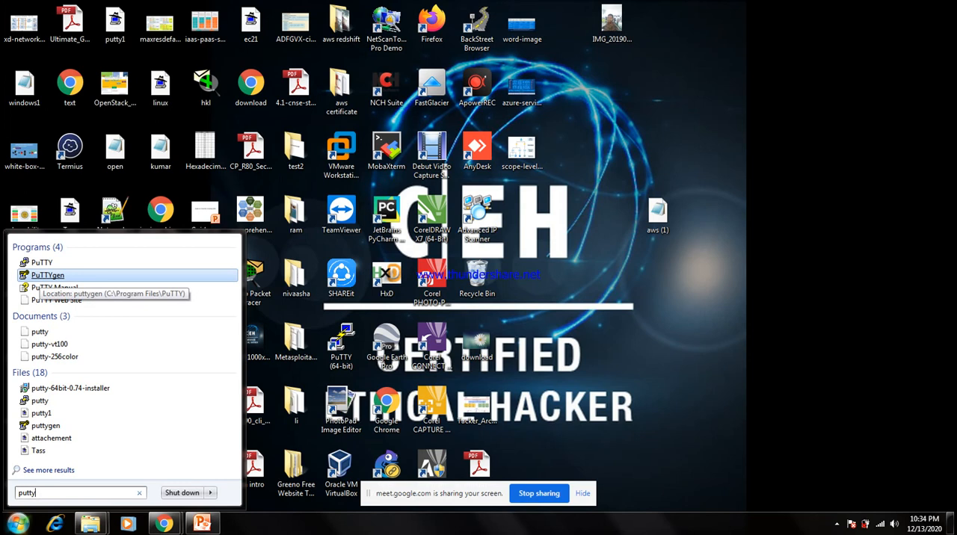
pyautogui.click(47, 275)
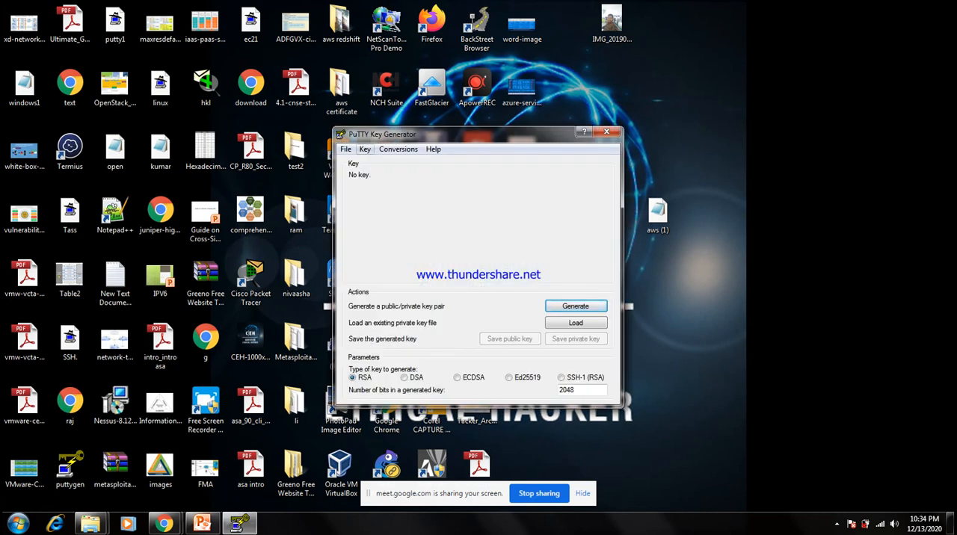
# Load the aws (1) PEM file from the desktop as the private key, with all file types shown, and acknowledge the import notice.
pyautogui.click(345, 149)
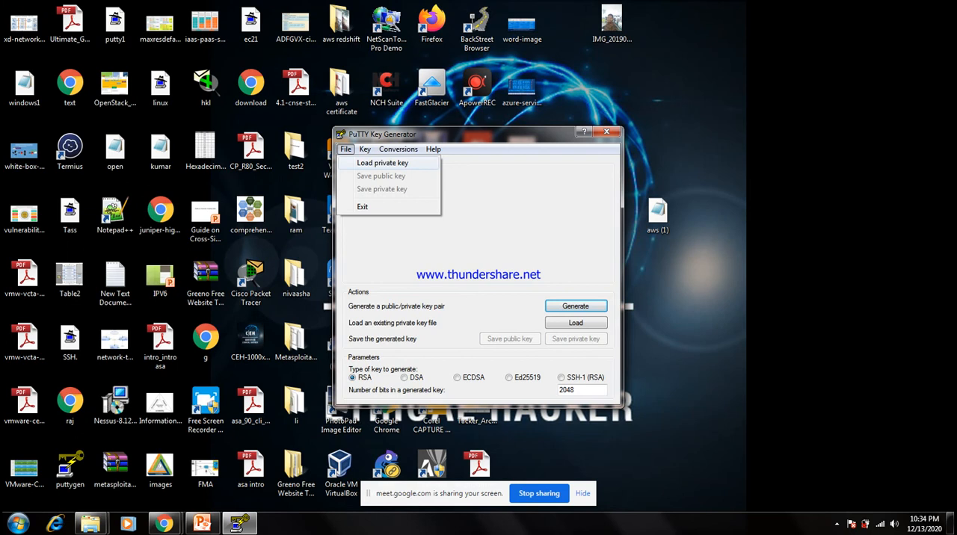
pyautogui.click(382, 162)
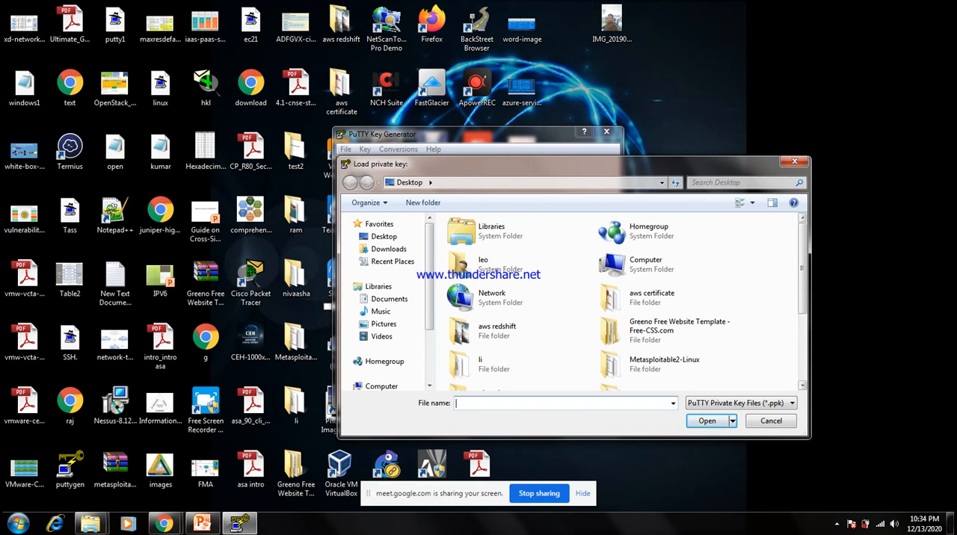
pyautogui.scroll(-3, 620, 299)
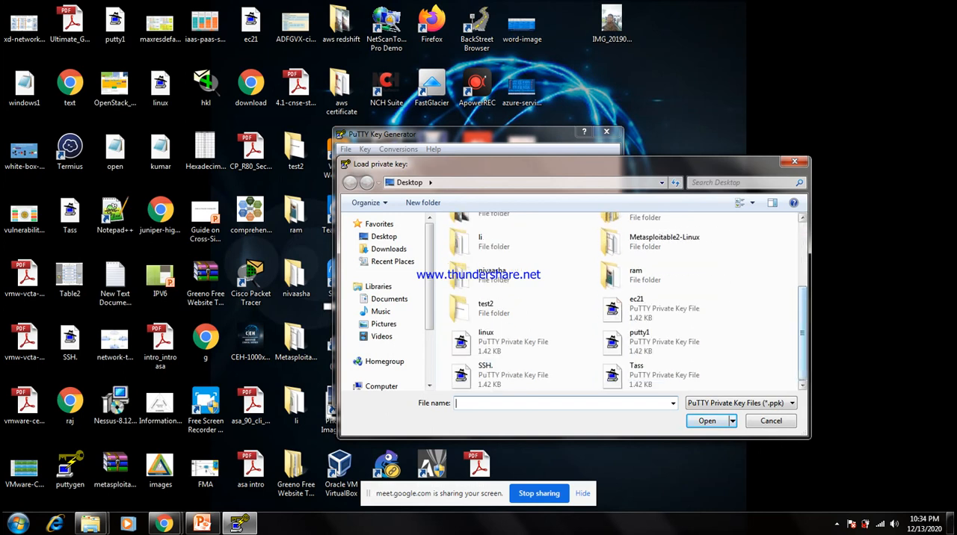
pyautogui.click(741, 403)
pyautogui.click(740, 402)
pyautogui.click(741, 403)
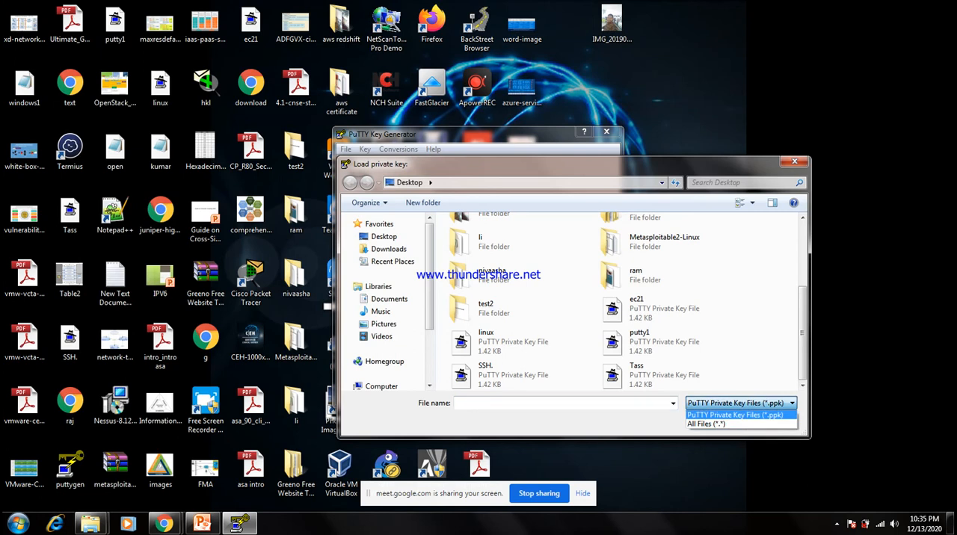
pyautogui.click(705, 424)
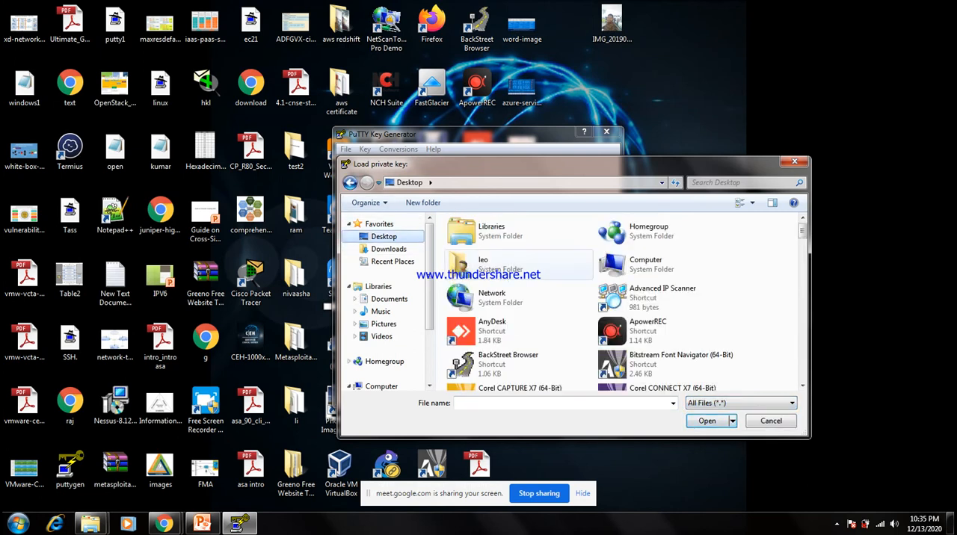
pyautogui.scroll(-10, 673, 232)
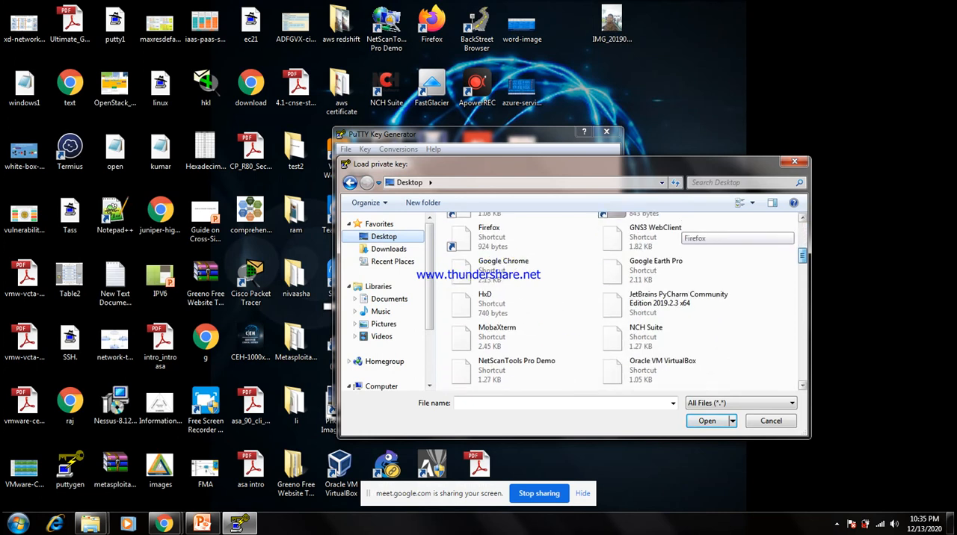
pyautogui.scroll(-10, 673, 232)
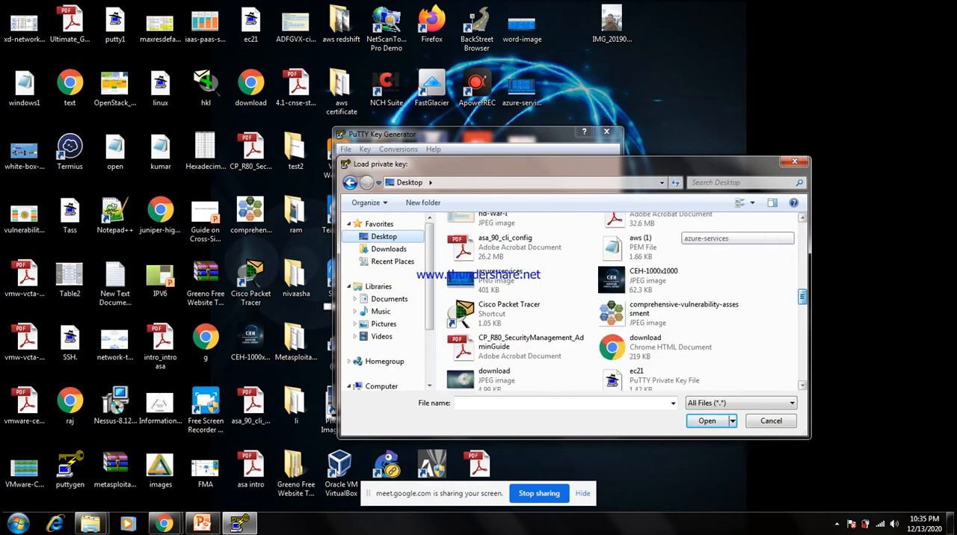
pyautogui.scroll(-3, 673, 231)
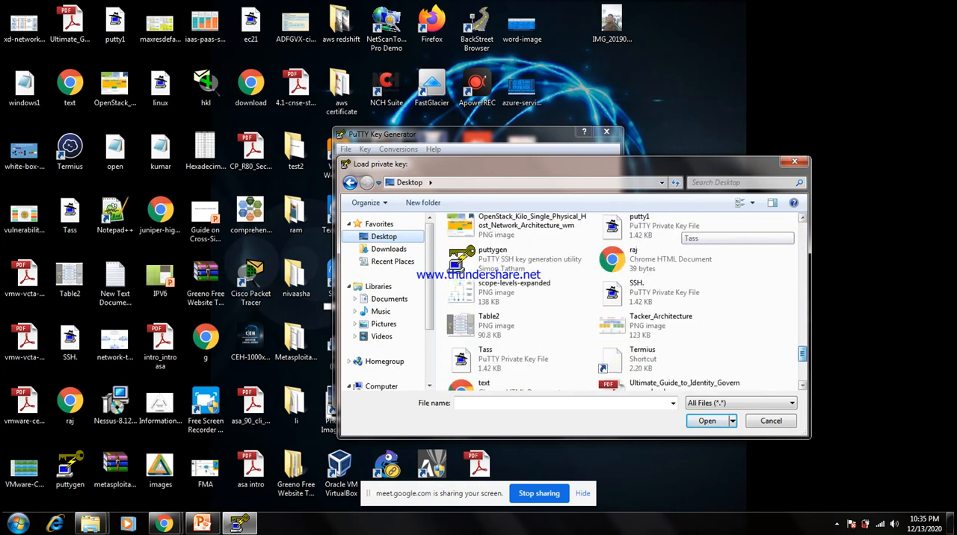
pyautogui.scroll(-3, 672, 232)
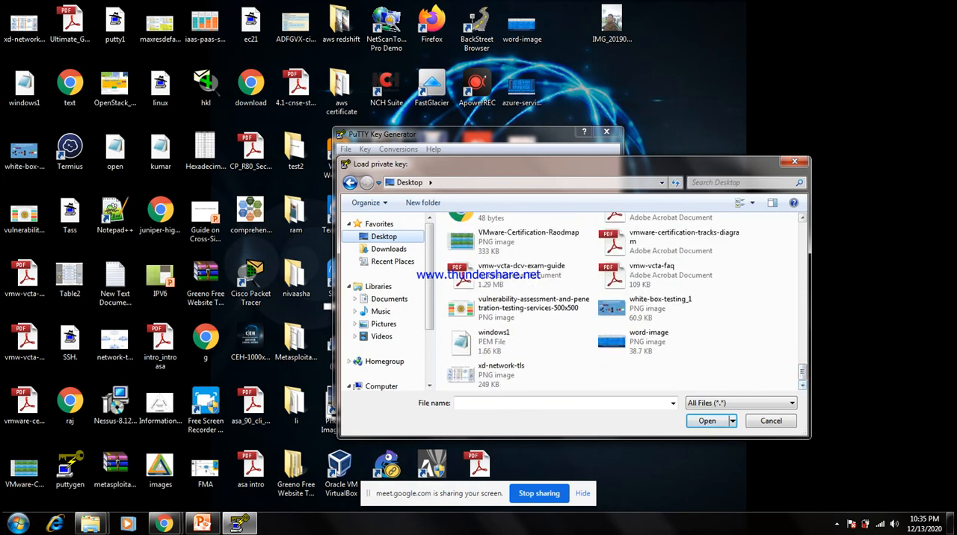
pyautogui.scroll(5, 672, 359)
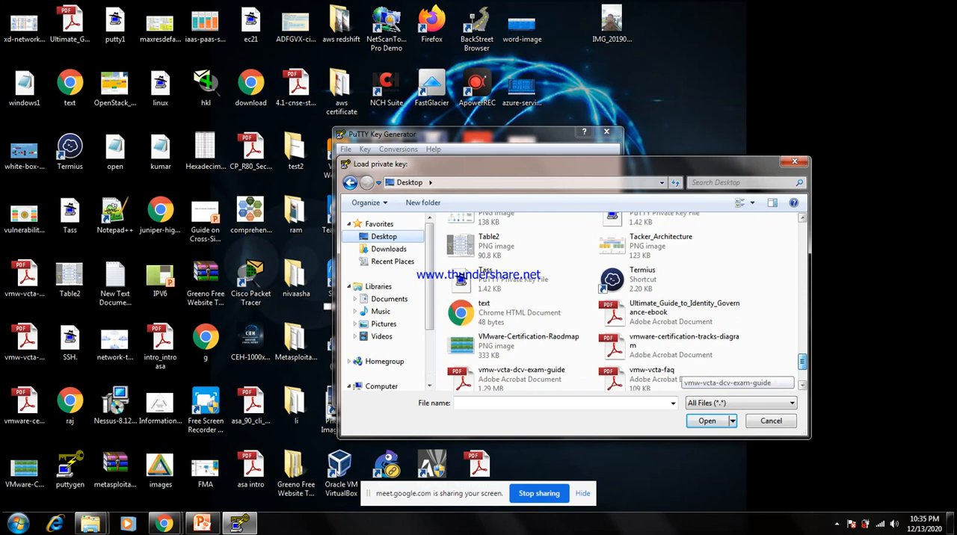
pyautogui.scroll(1, 677, 370)
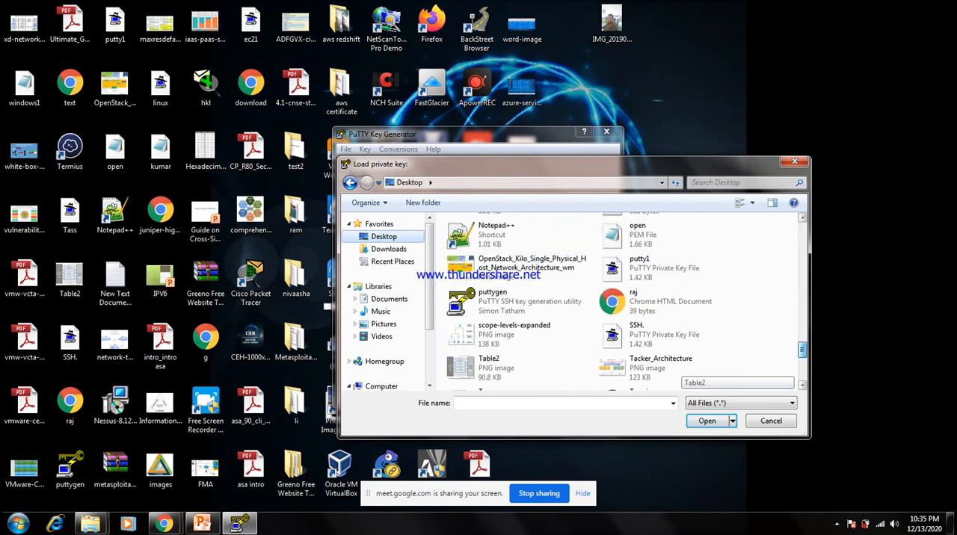
pyautogui.scroll(5, 676, 370)
pyautogui.scroll(3, 676, 370)
pyautogui.scroll(8, 677, 370)
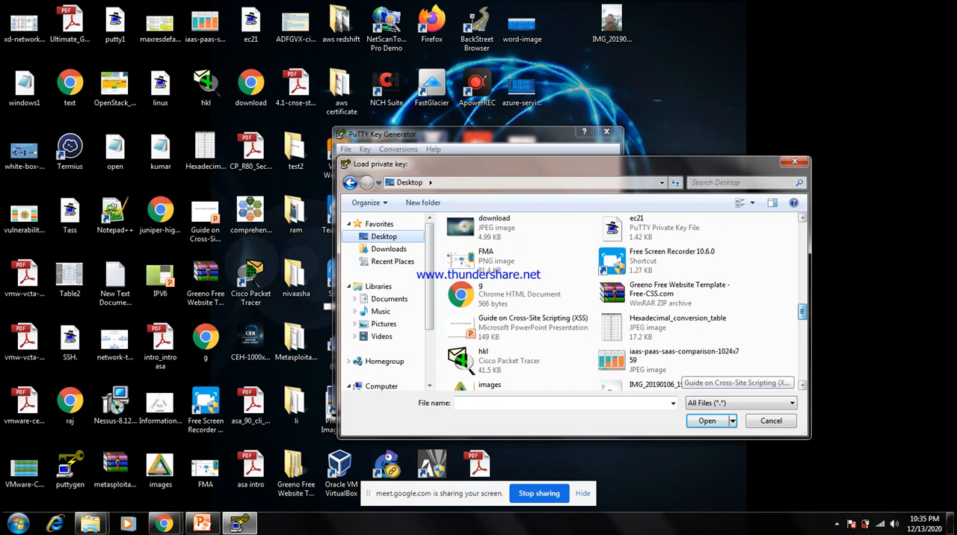
pyautogui.scroll(2, 676, 369)
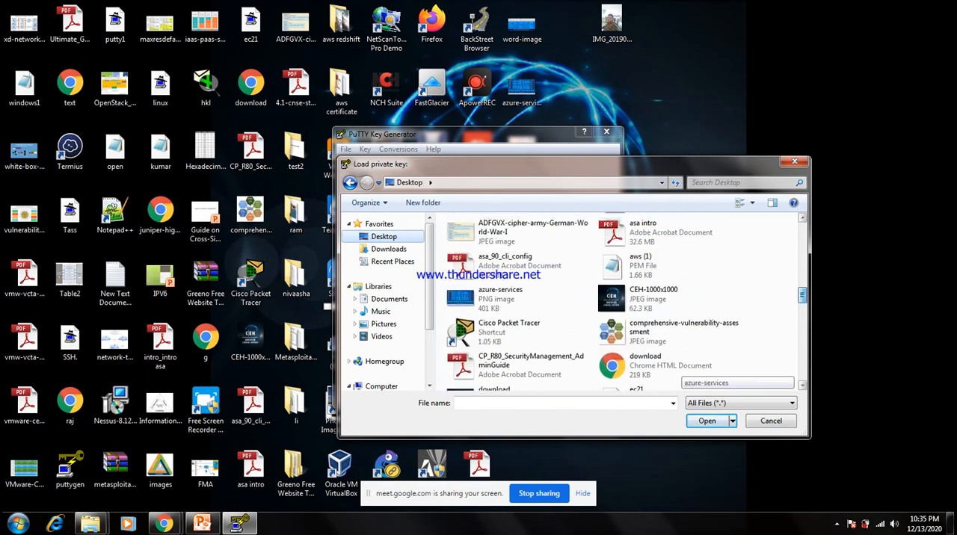
pyautogui.scroll(1, 677, 370)
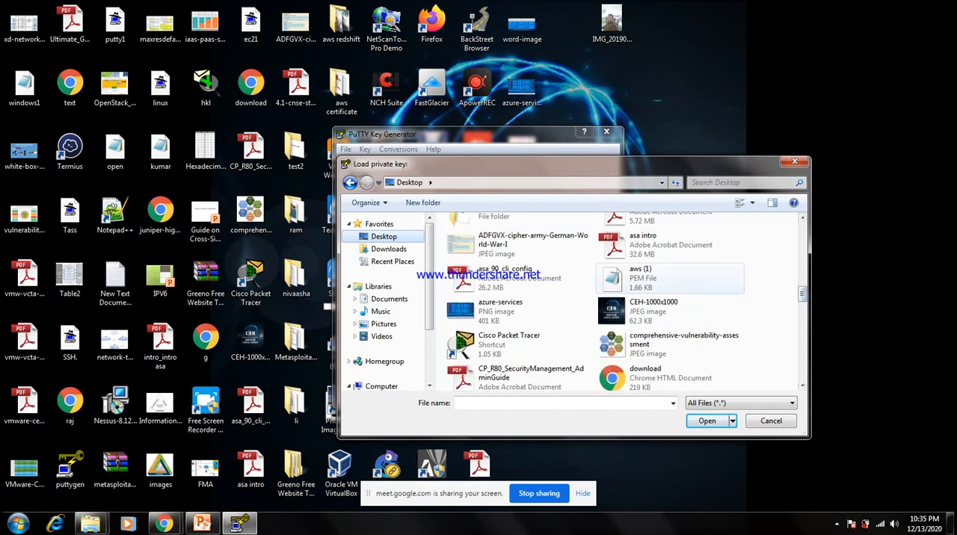
pyautogui.click(640, 276)
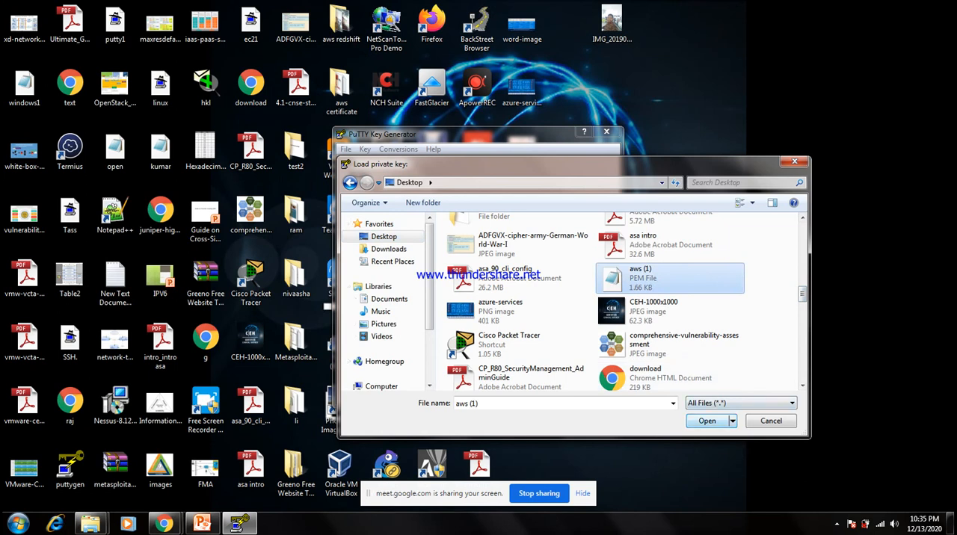
pyautogui.click(706, 421)
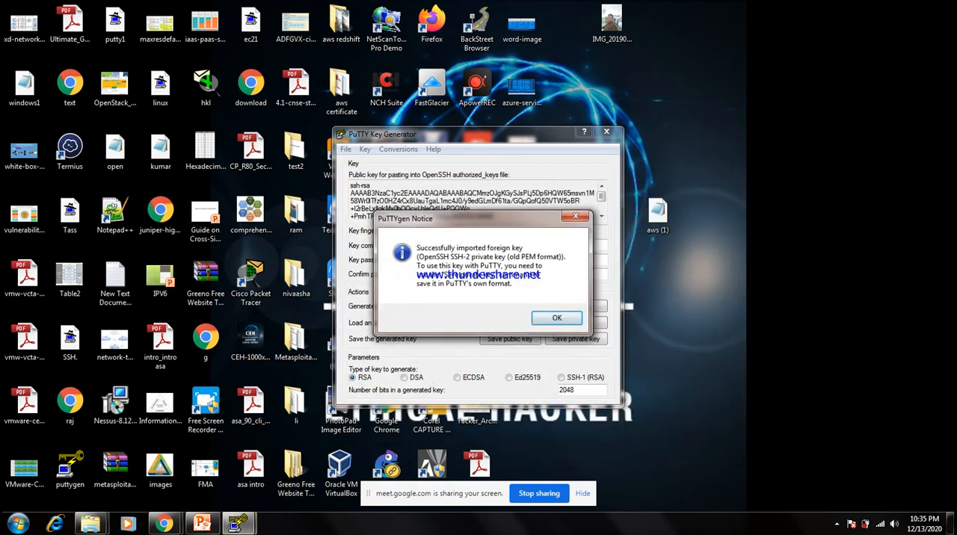
pyautogui.press('Return')
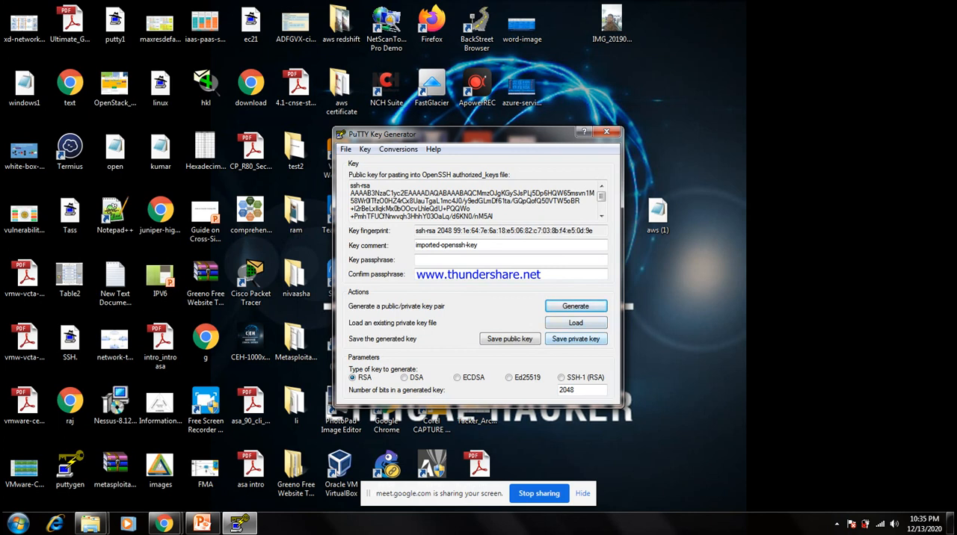
# Save the private key without a passphrase as aws leo in PPK format on the desktop and close PuTTYgen.
pyautogui.click(575, 338)
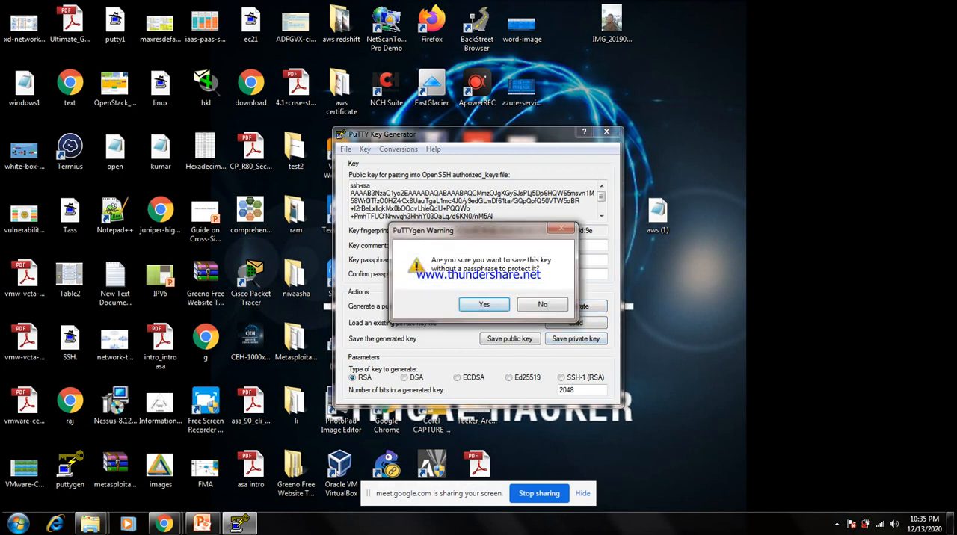
pyautogui.press('Return')
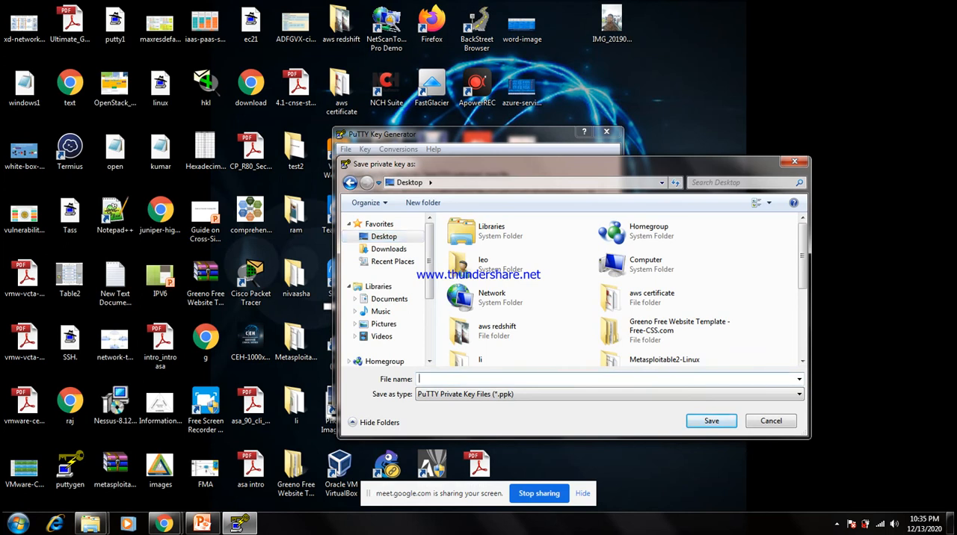
pyautogui.write('aws')
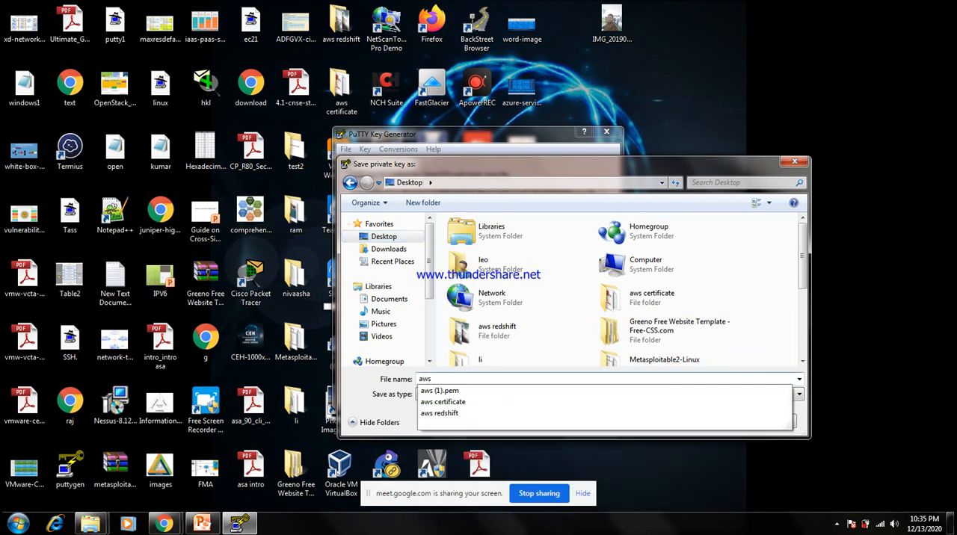
pyautogui.write(' leo')
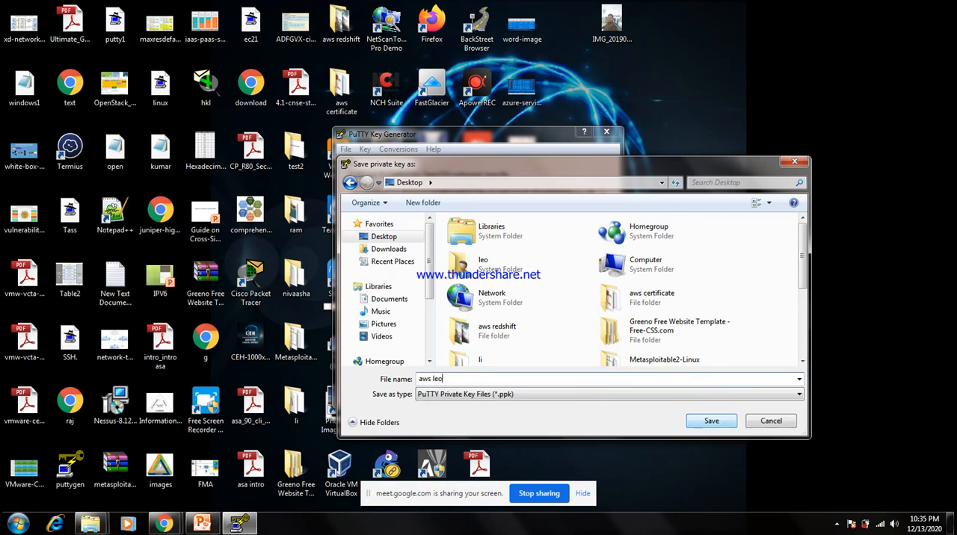
pyautogui.press('Return')
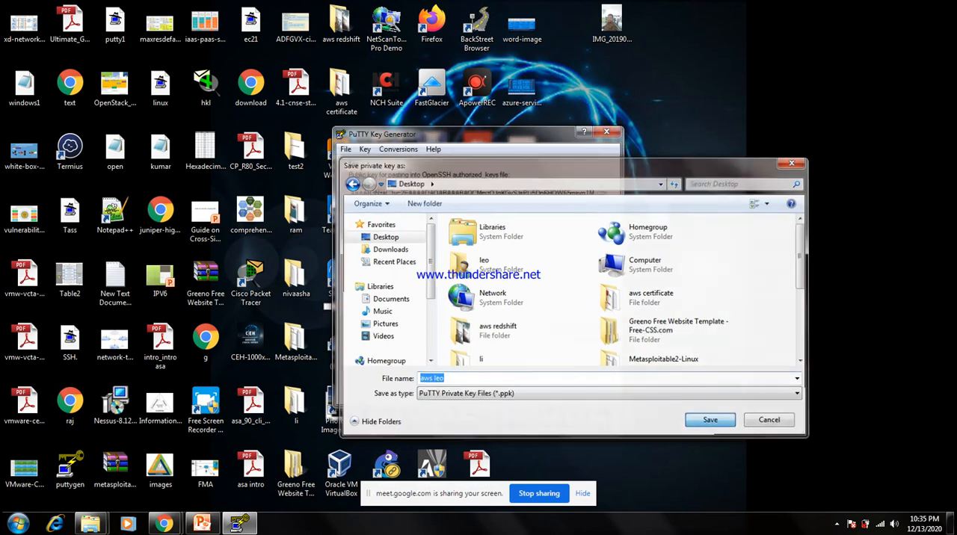
pyautogui.click(607, 132)
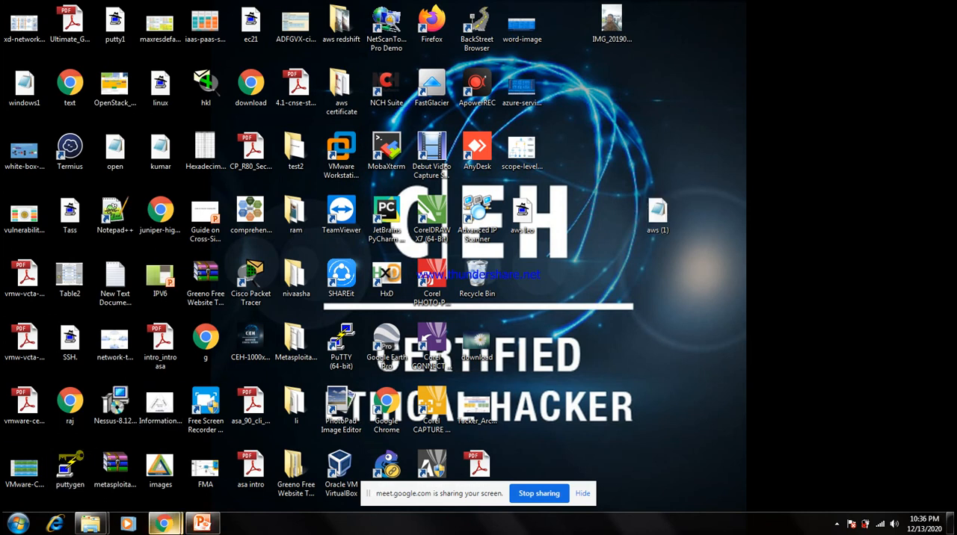
# Switch to the AWS console in Chrome, go to the running EC2 instances and select the aws instance.
pyautogui.moveTo(164, 523)
pyautogui.click(105, 456)
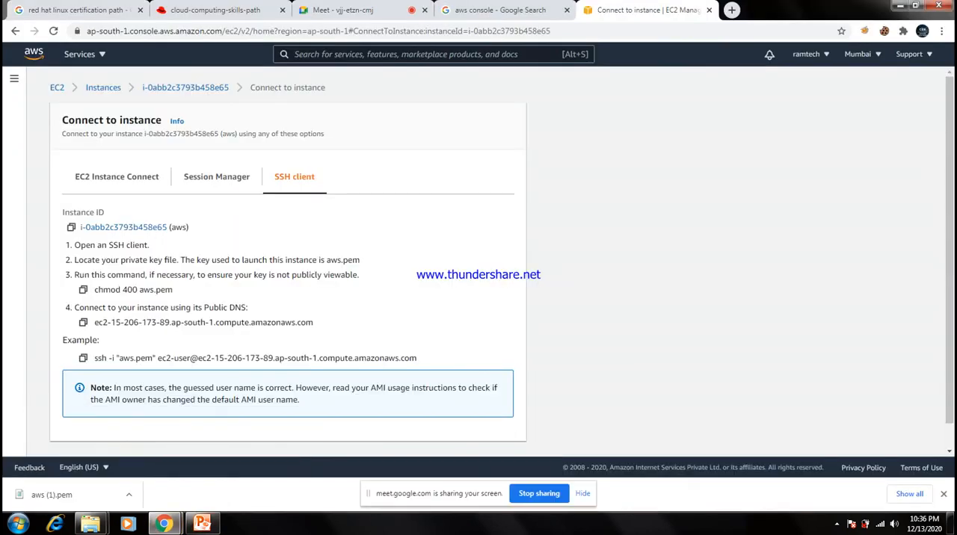
pyautogui.click(56, 88)
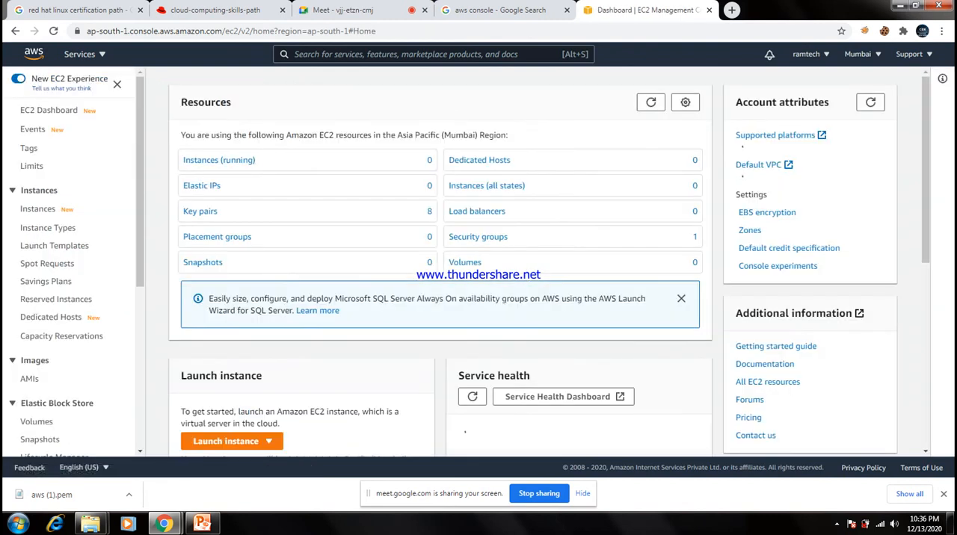
pyautogui.click(219, 160)
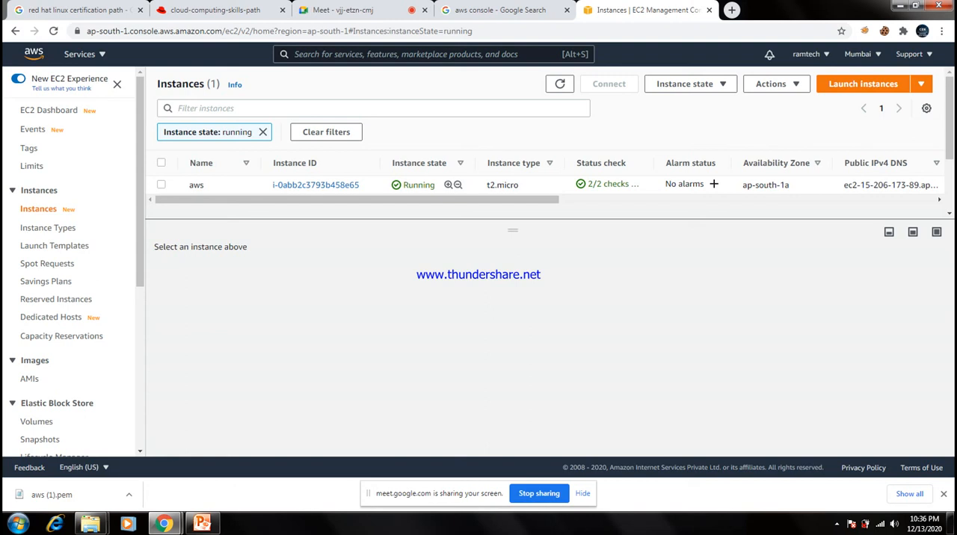
pyautogui.click(161, 184)
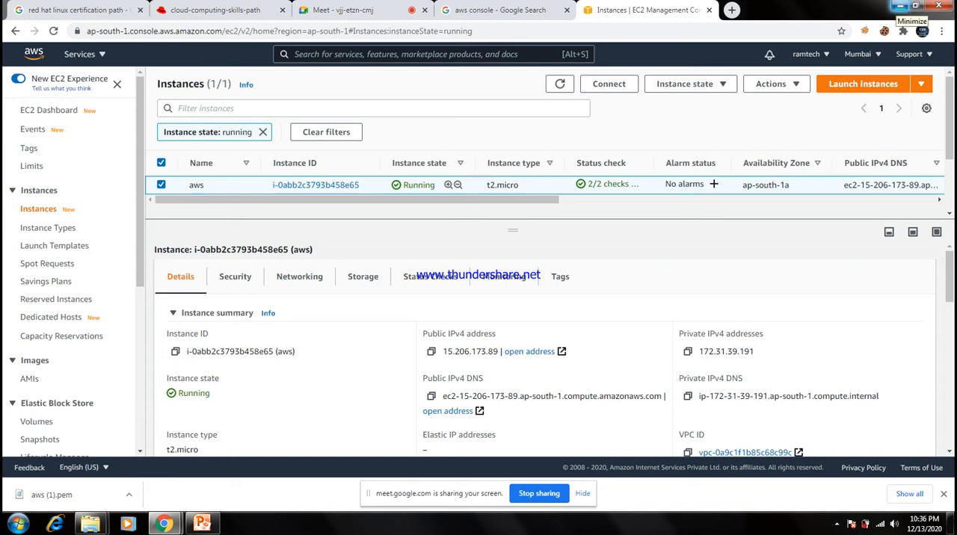
pyautogui.click(900, 6)
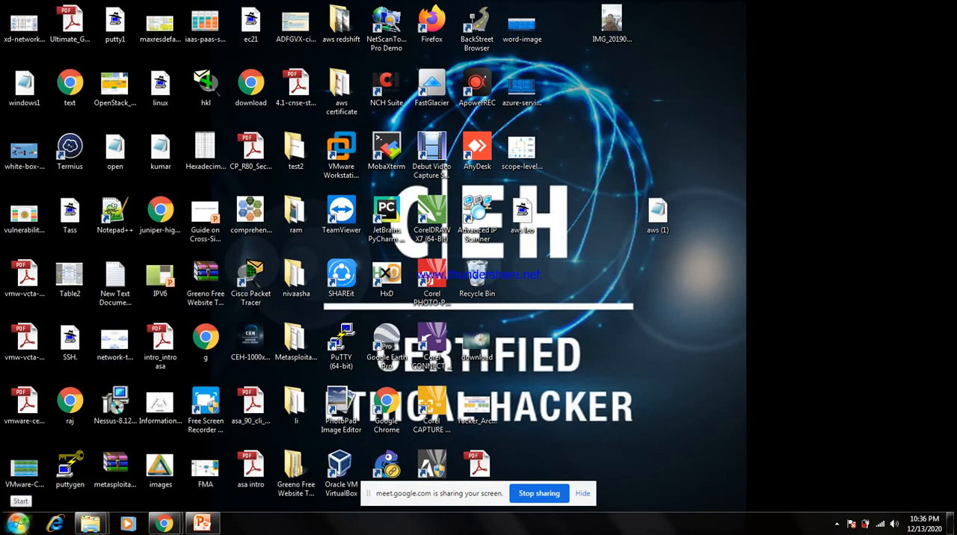
pyautogui.click(18, 522)
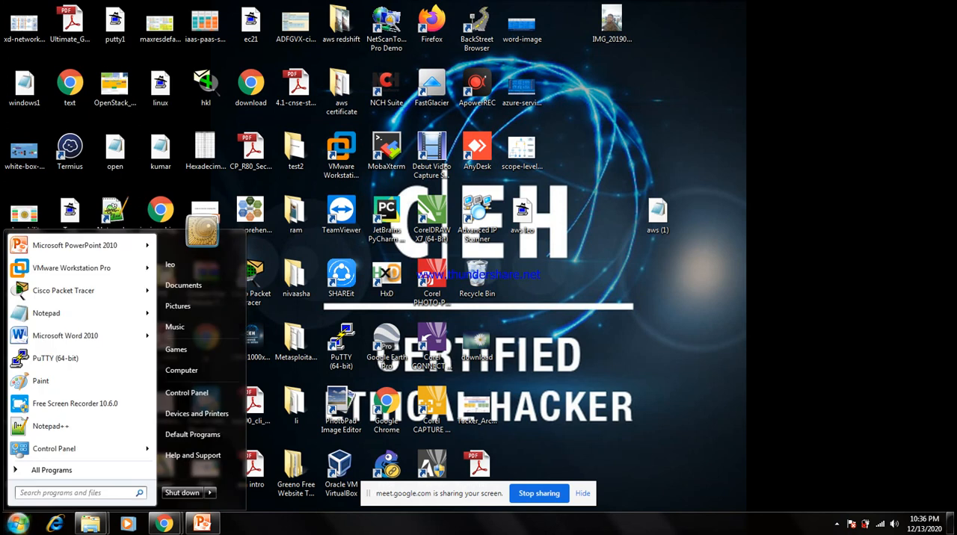
pyautogui.click(165, 523)
pyautogui.click(100, 457)
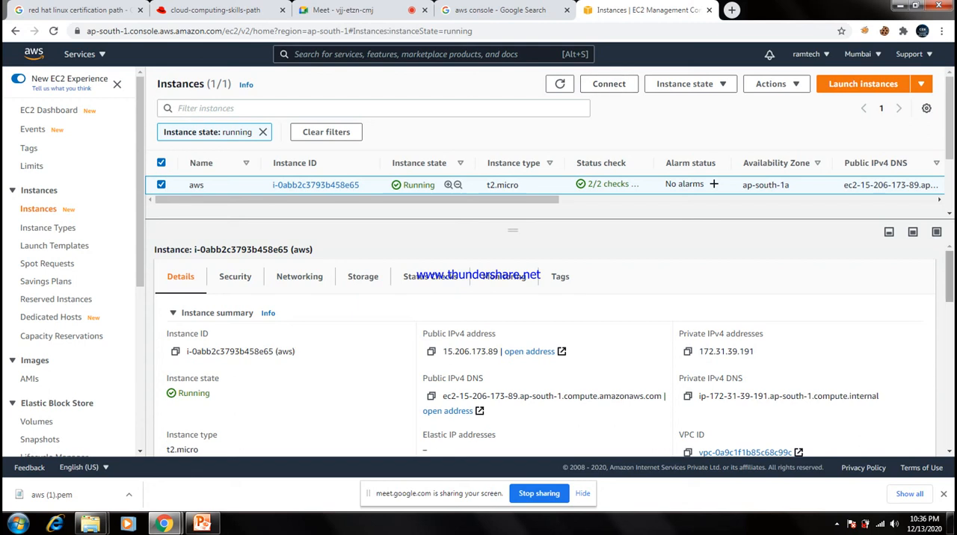
# Copy the aws instance's public IPv4 DNS, launch PuTTY and paste it as the host name.
pyautogui.scroll(-1, 544, 349)
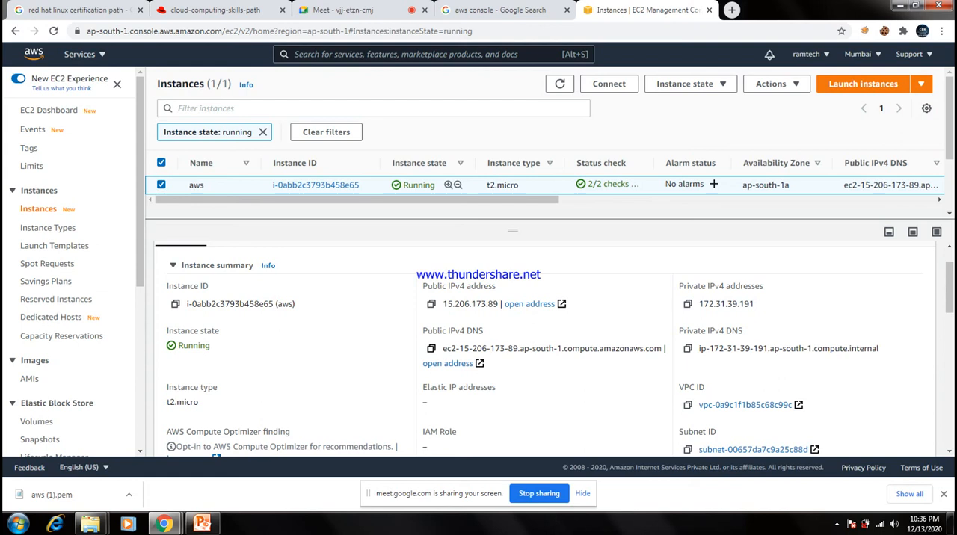
pyautogui.click(430, 349)
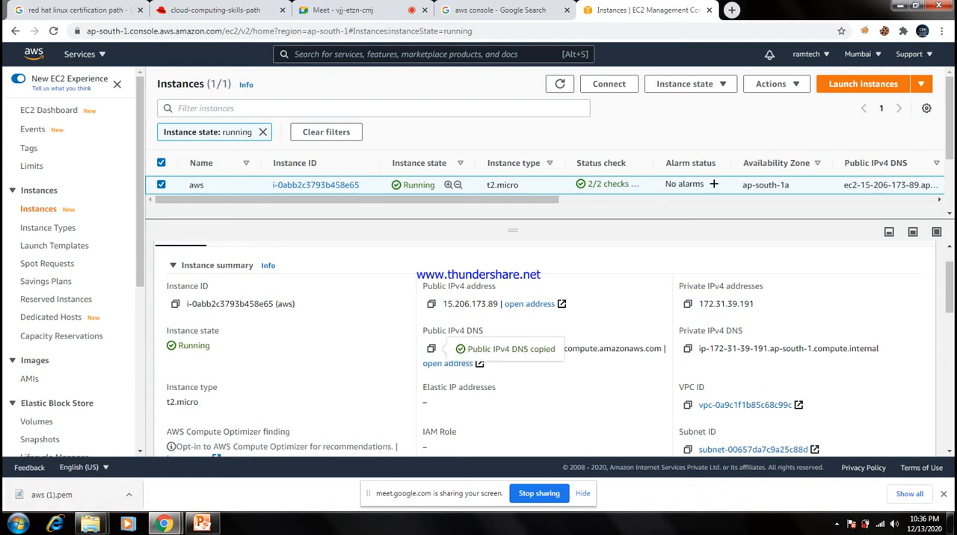
pyautogui.click(18, 523)
pyautogui.write('put')
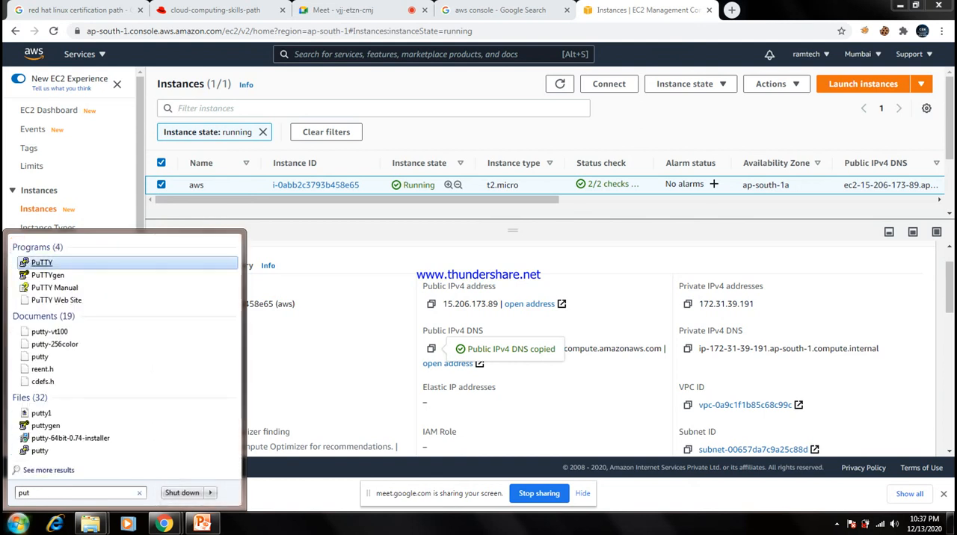
pyautogui.press('Return')
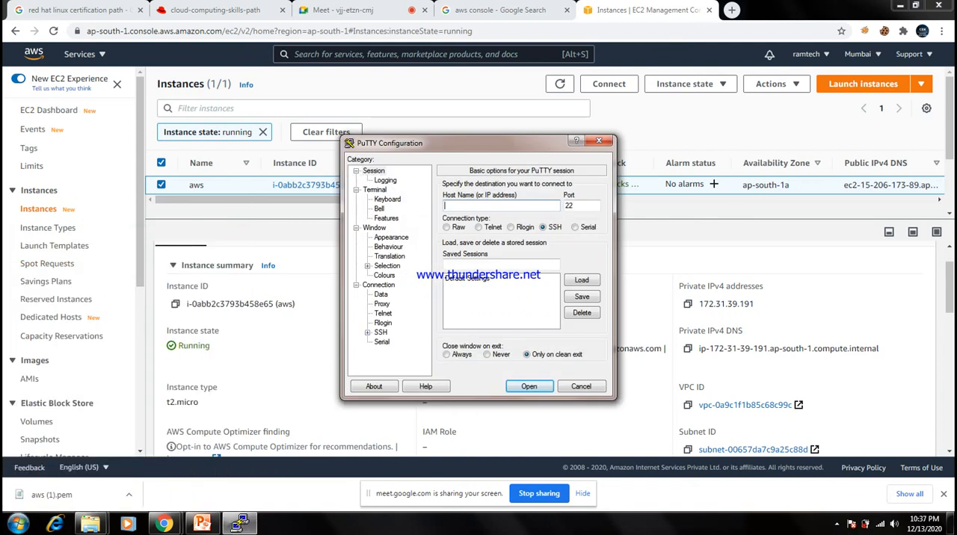
pyautogui.hotkey('ctrl', 'v')
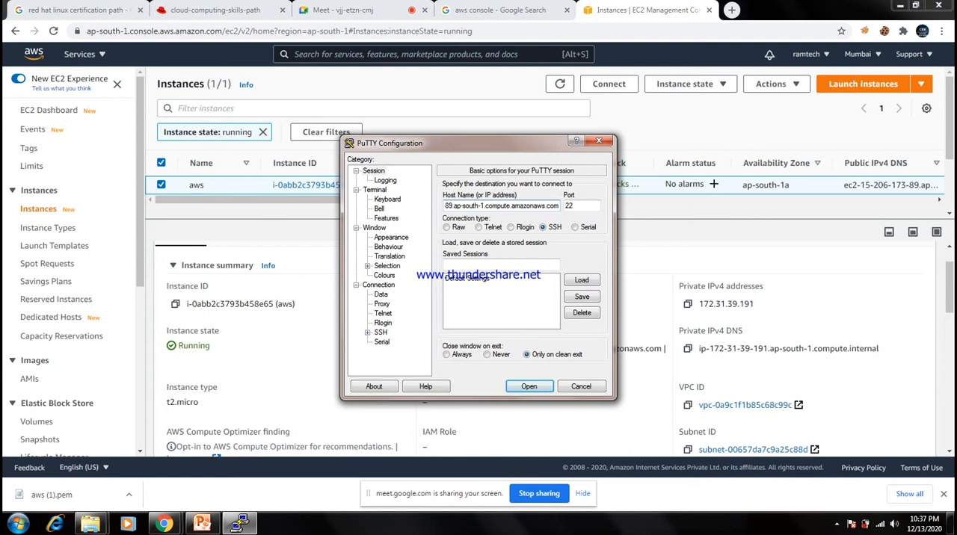
# In PuTTY's SSH authentication settings, choose aws leo.ppk from the desktop as the private key file.
pyautogui.click(367, 333)
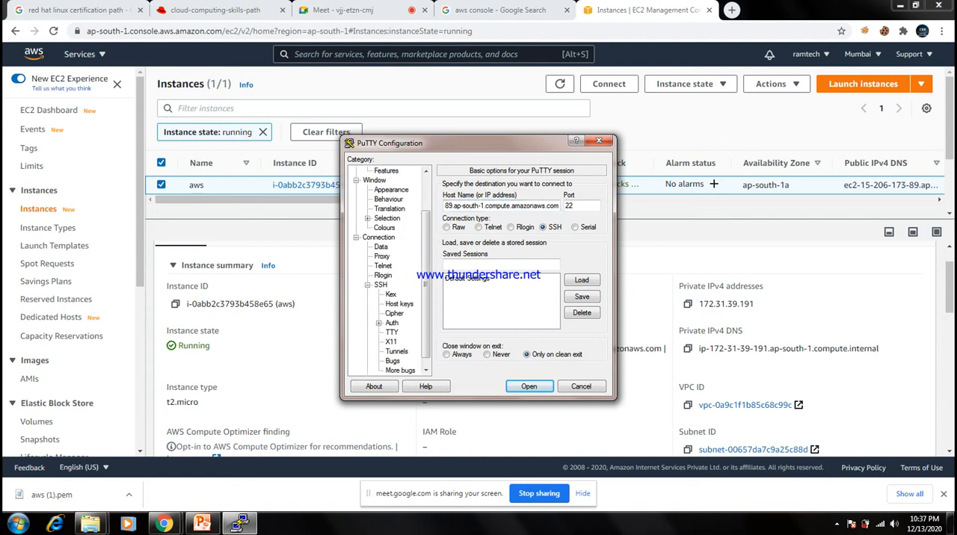
pyautogui.click(379, 322)
pyautogui.click(379, 323)
pyautogui.click(392, 322)
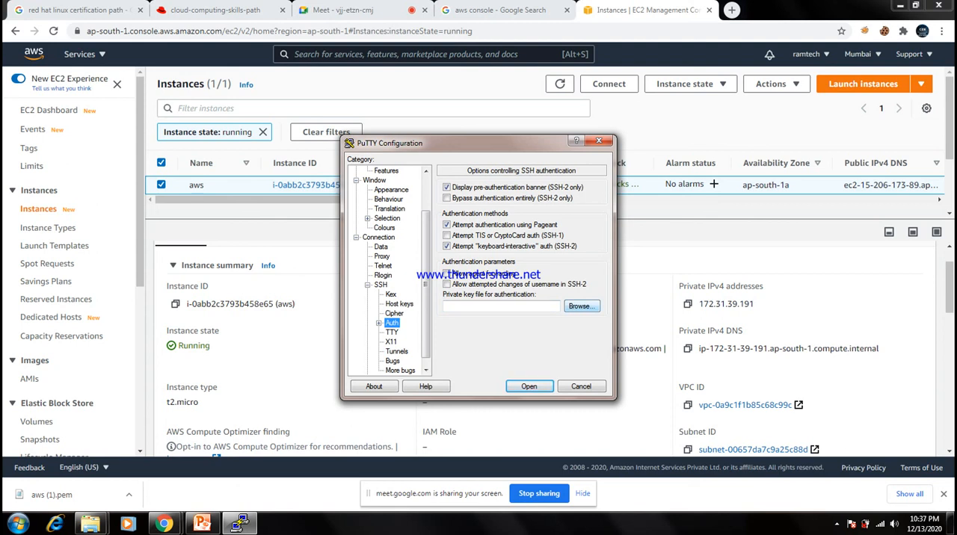
pyautogui.click(580, 306)
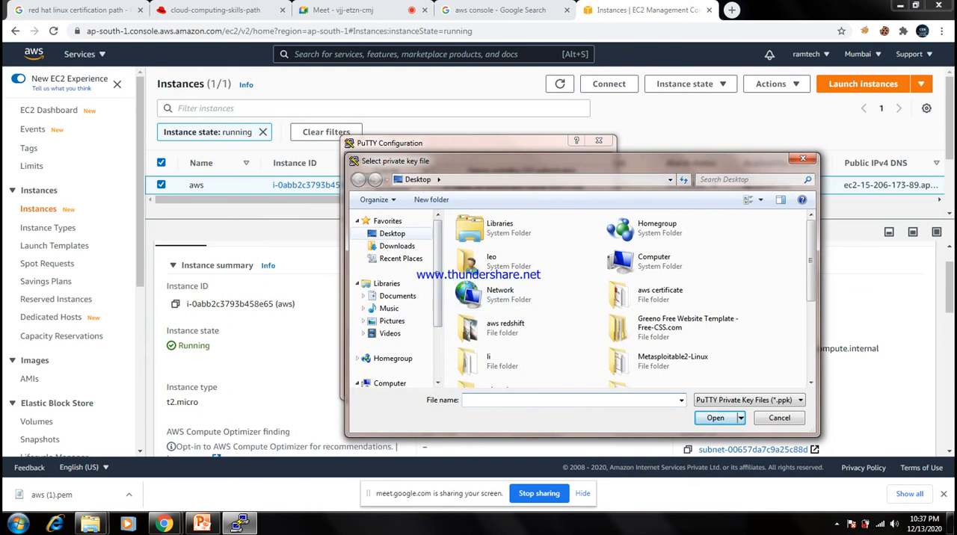
pyautogui.click(393, 233)
pyautogui.hotkey('alt', 'Tab')
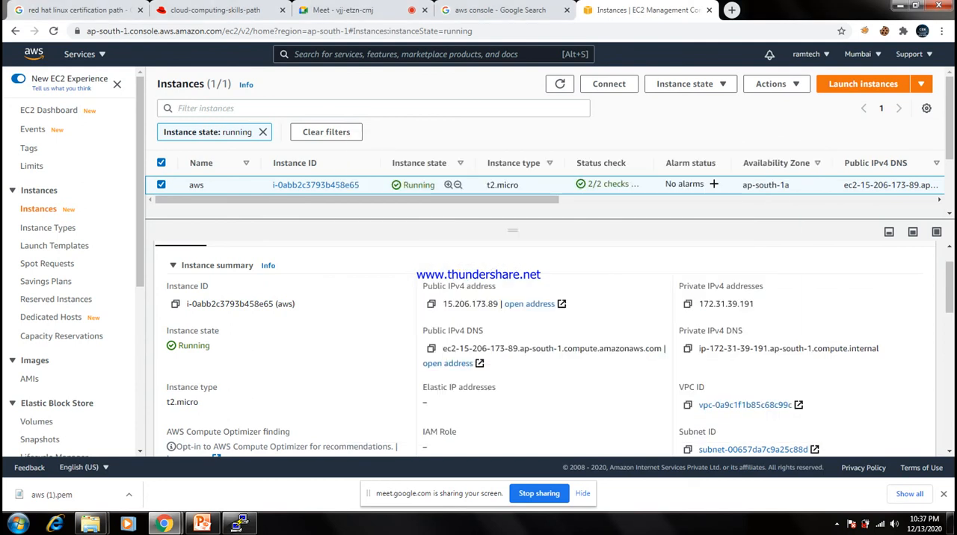
pyautogui.click(239, 523)
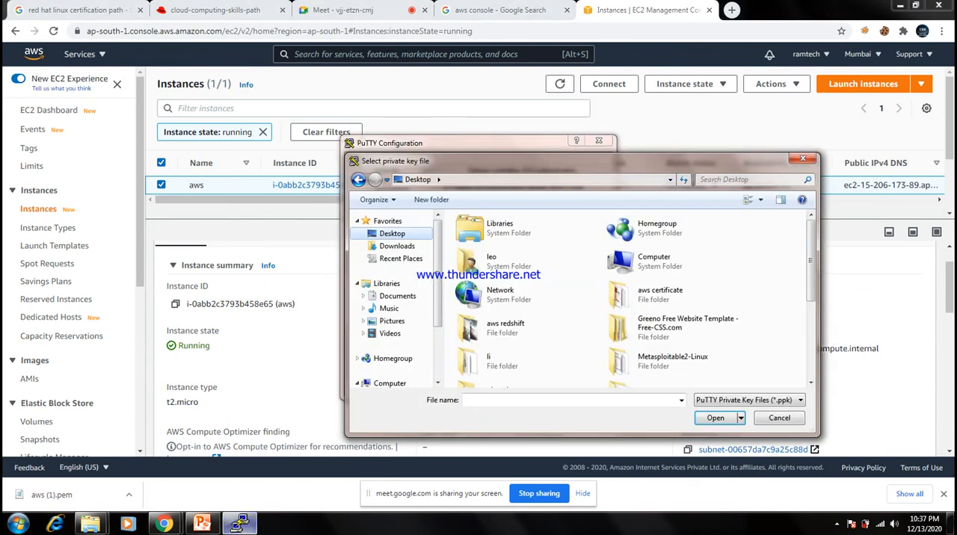
pyautogui.scroll(-3, 523, 337)
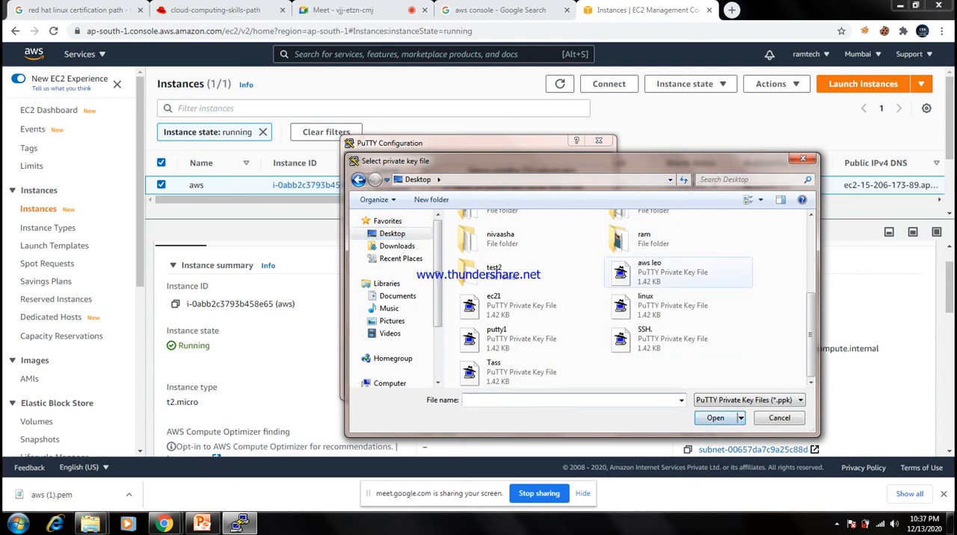
pyautogui.click(649, 269)
pyautogui.click(715, 418)
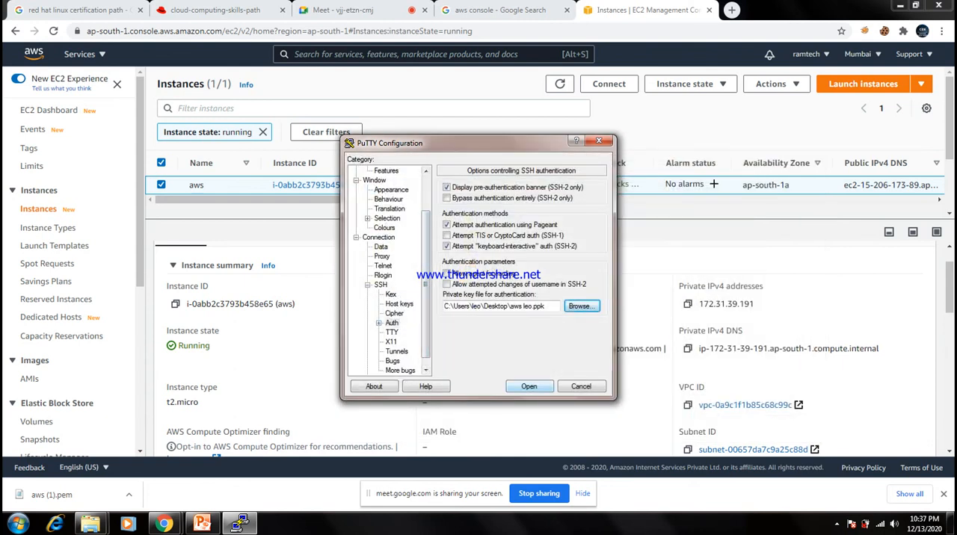
# Open the SSH connection, accept the server's host key and log in as ec2-user.
pyautogui.press('Return')
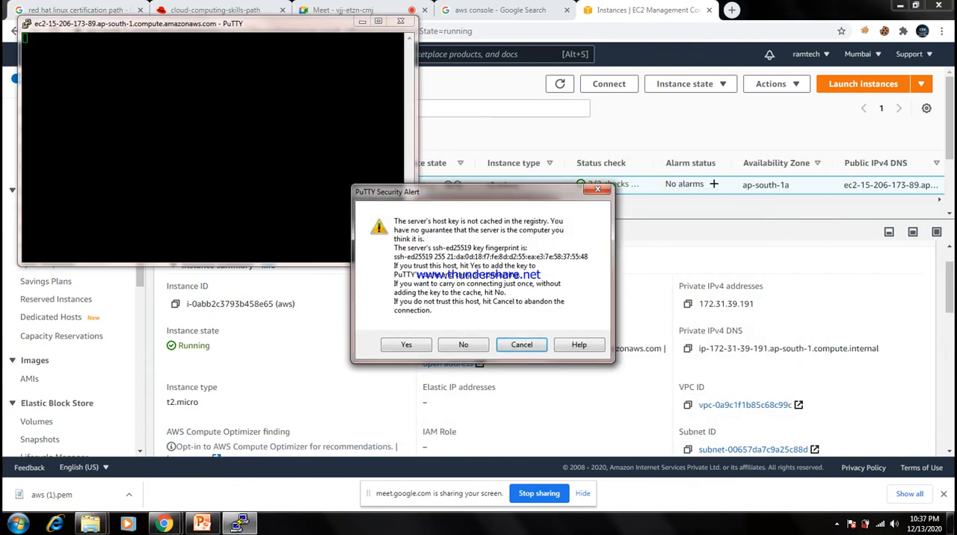
pyautogui.press('Return')
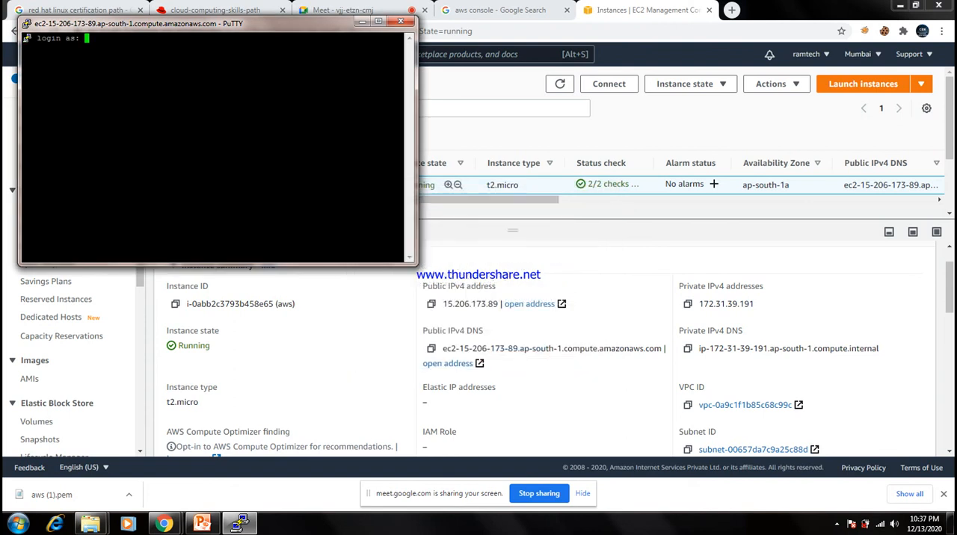
pyautogui.write('ec2-user')
pyautogui.press('Return')
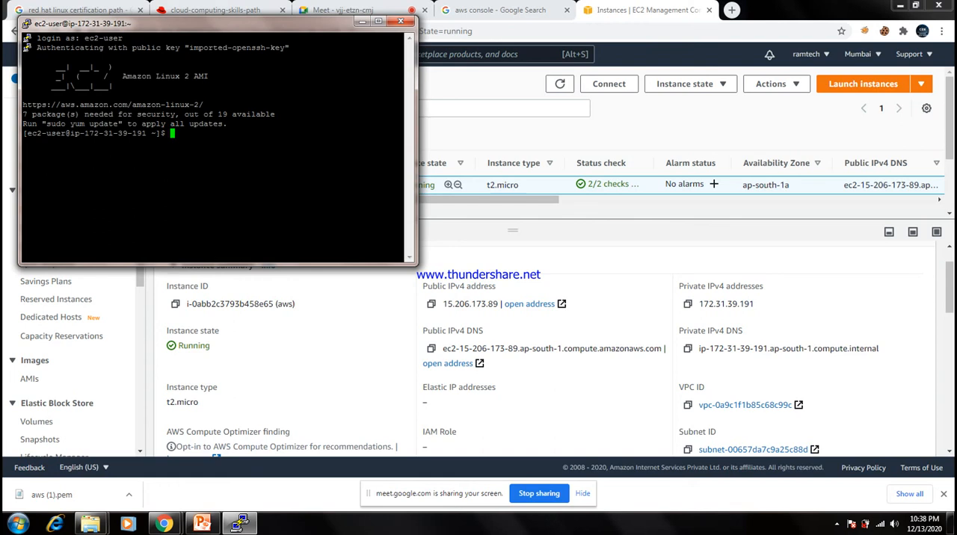
# Maximize the terminal, start a root shell with sudo bash and clear the screen.
pyautogui.click(378, 21)
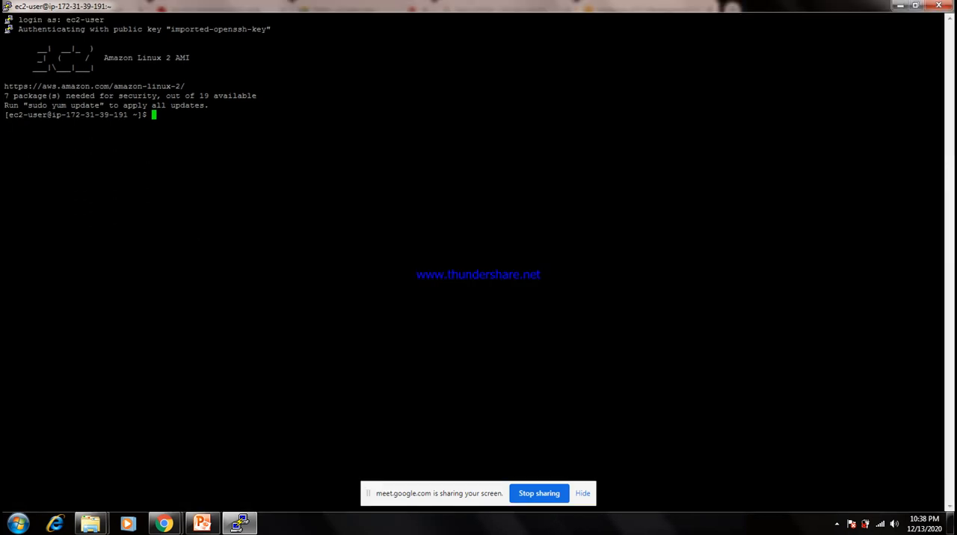
pyautogui.write('sudo bash')
pyautogui.press('Return')
pyautogui.hotkey('ctrl', 'l')
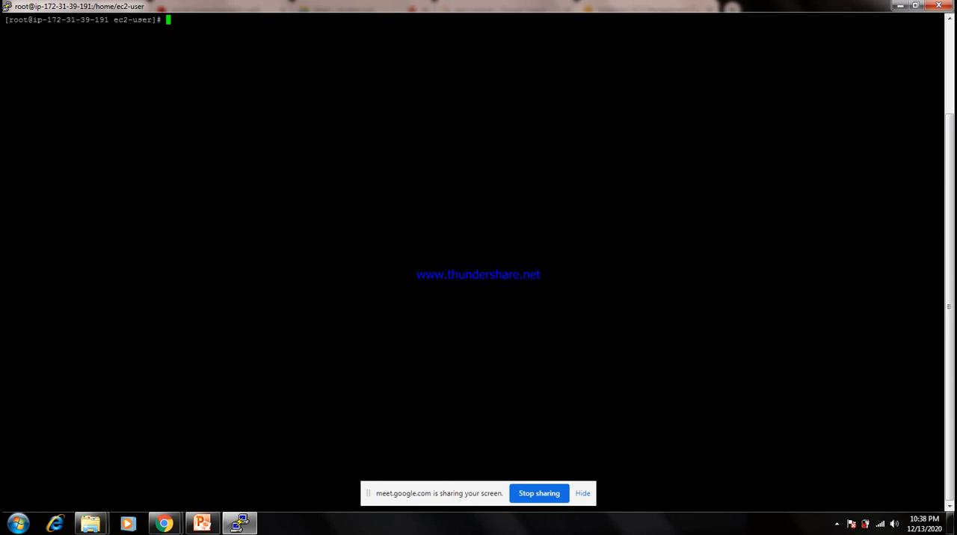
# Print the current working directory with pwd and highlight the resulting path.
pyautogui.write('pwd')
pyautogui.press('Return')
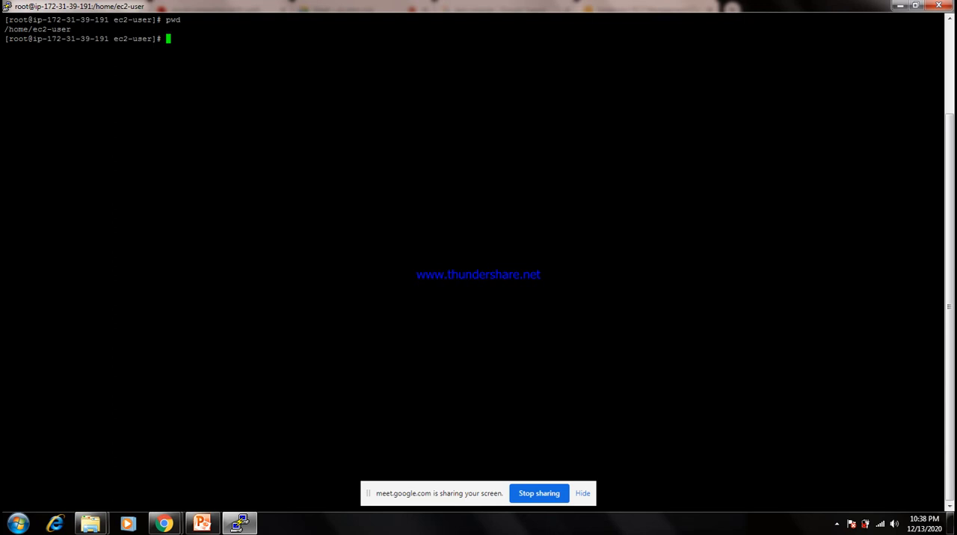
pyautogui.moveTo(72, 29); pyautogui.dragTo(4, 29)
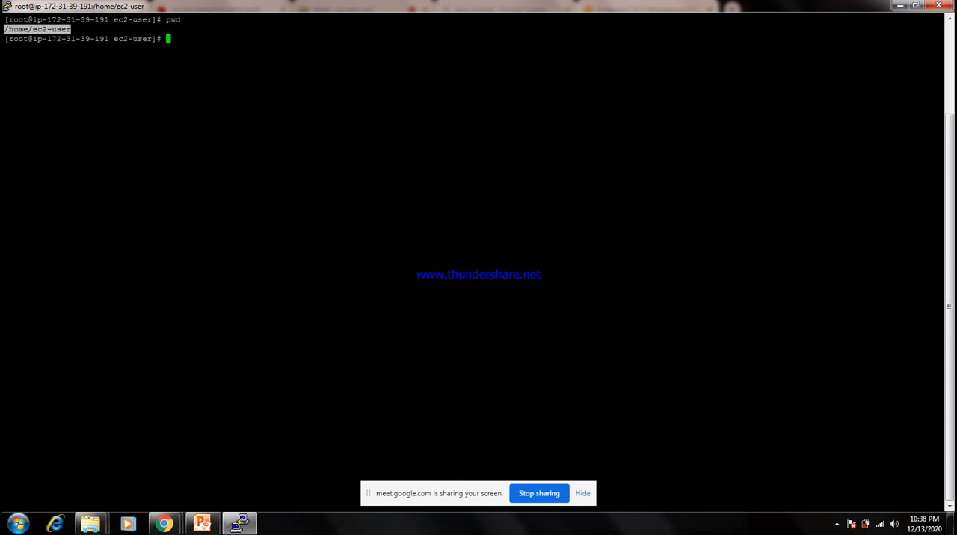
pyautogui.click(39, 30)
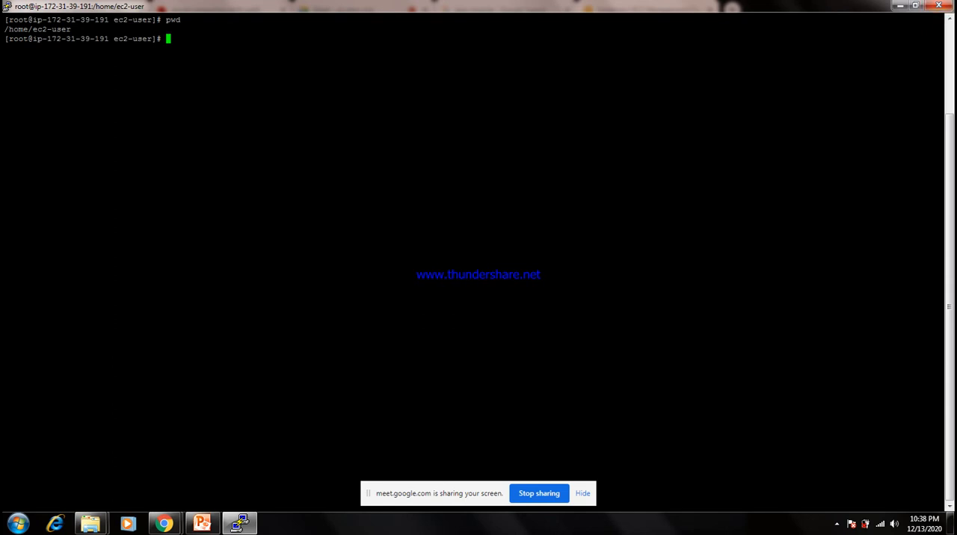
pyautogui.click(836, 523)
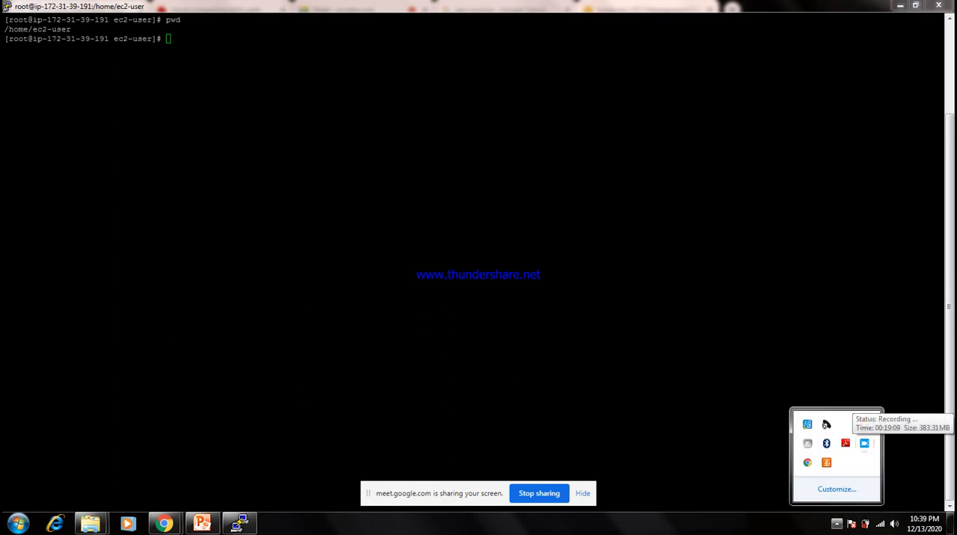
pyautogui.rightClick(863, 443)
pyautogui.moveTo(894, 424)
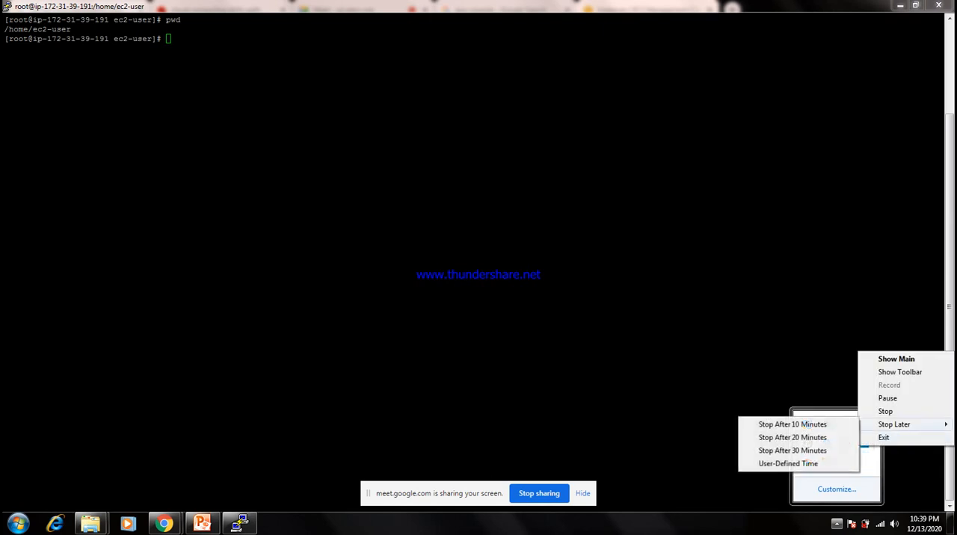